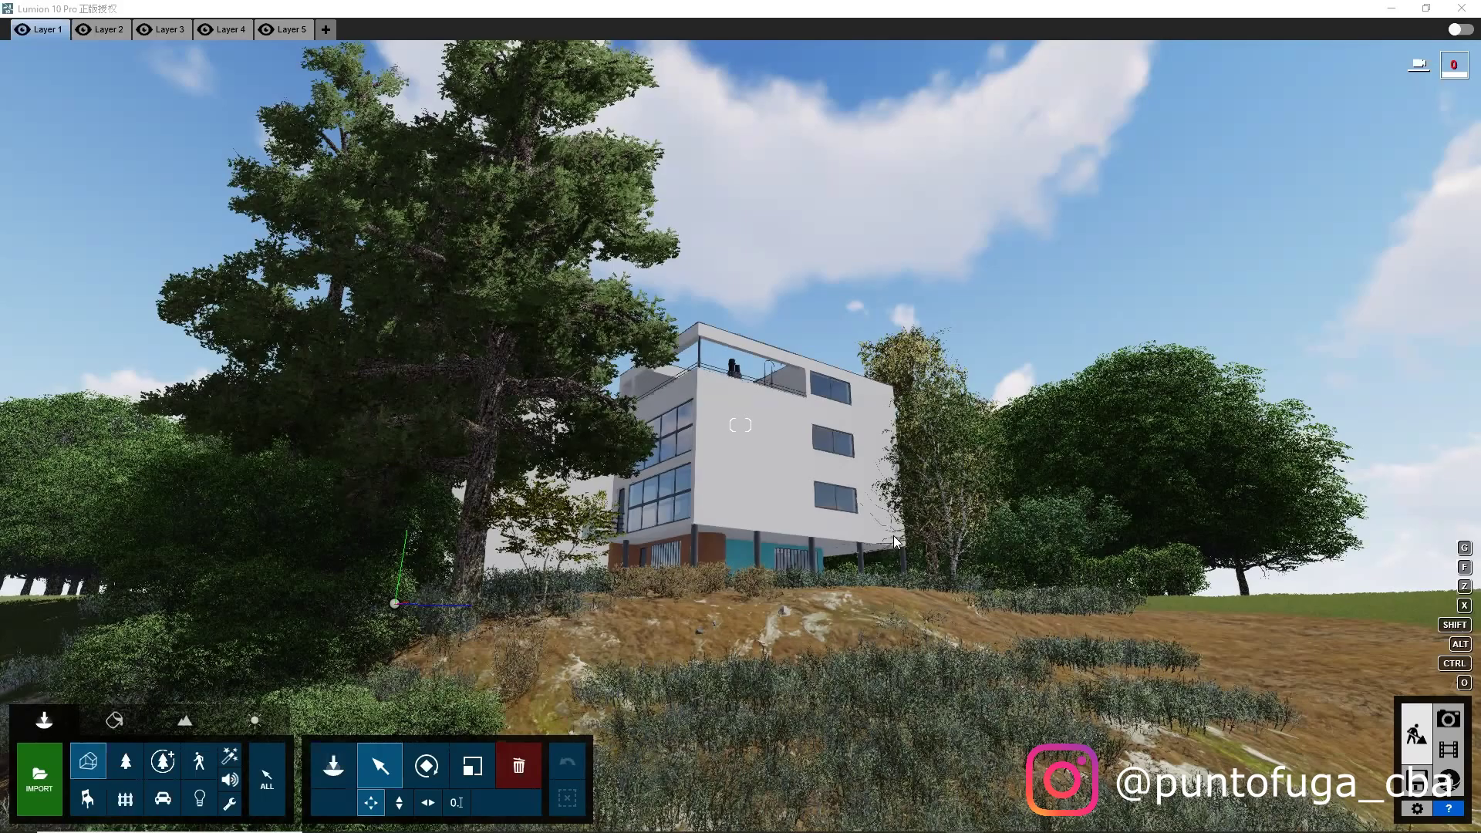
Step: Hide Layer 2, and switch Layers 3 and 4 off and back on to check their contents
{"action": "right_click_drag", "start_coordinate": [894, 537], "coordinate": [94, 43]}
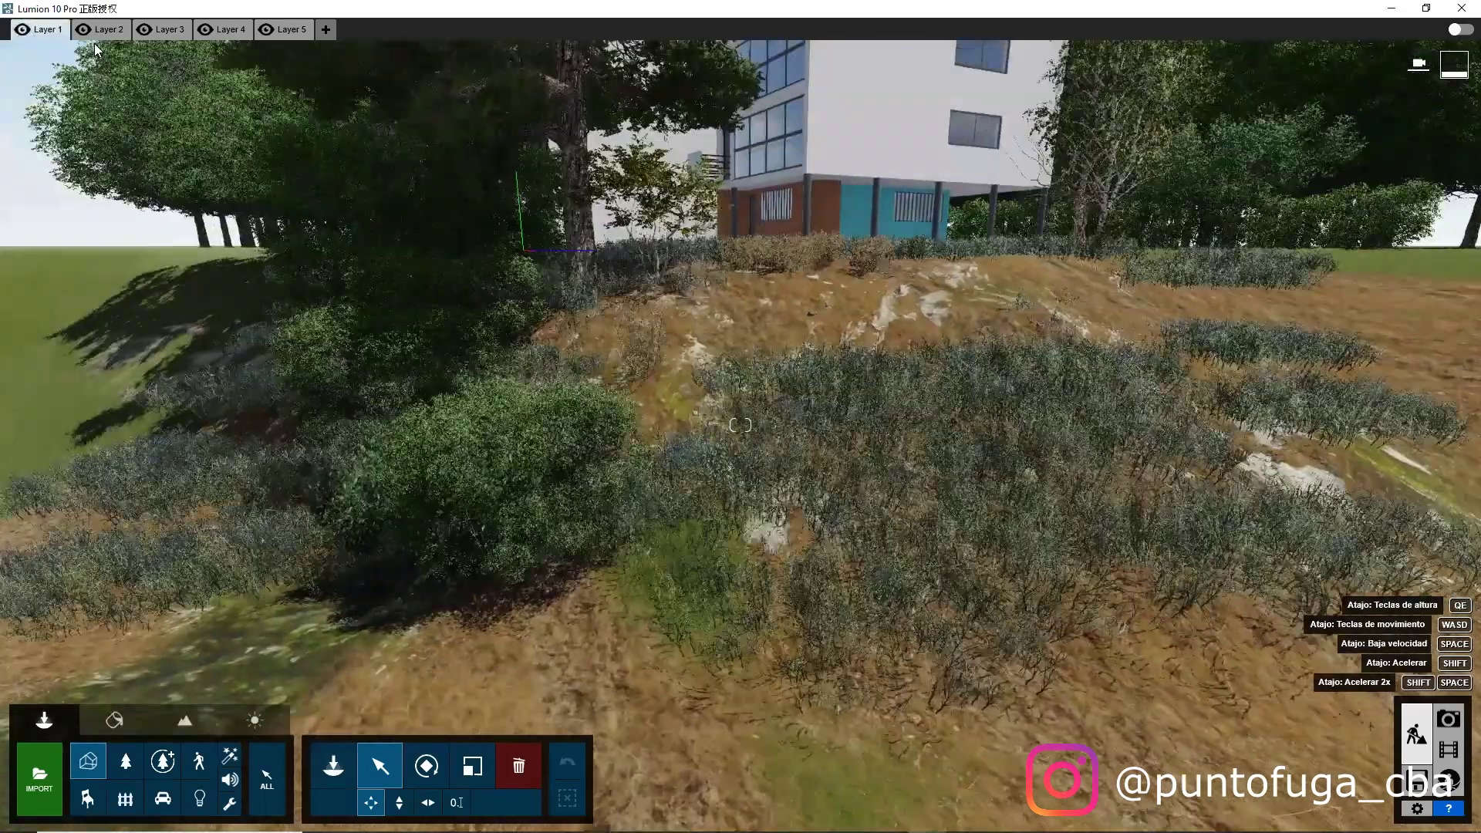
{"action": "left_click", "coordinate": [83, 30]}
{"action": "scroll", "coordinate": [706, 233], "scroll_direction": "down", "scroll_amount": 5}
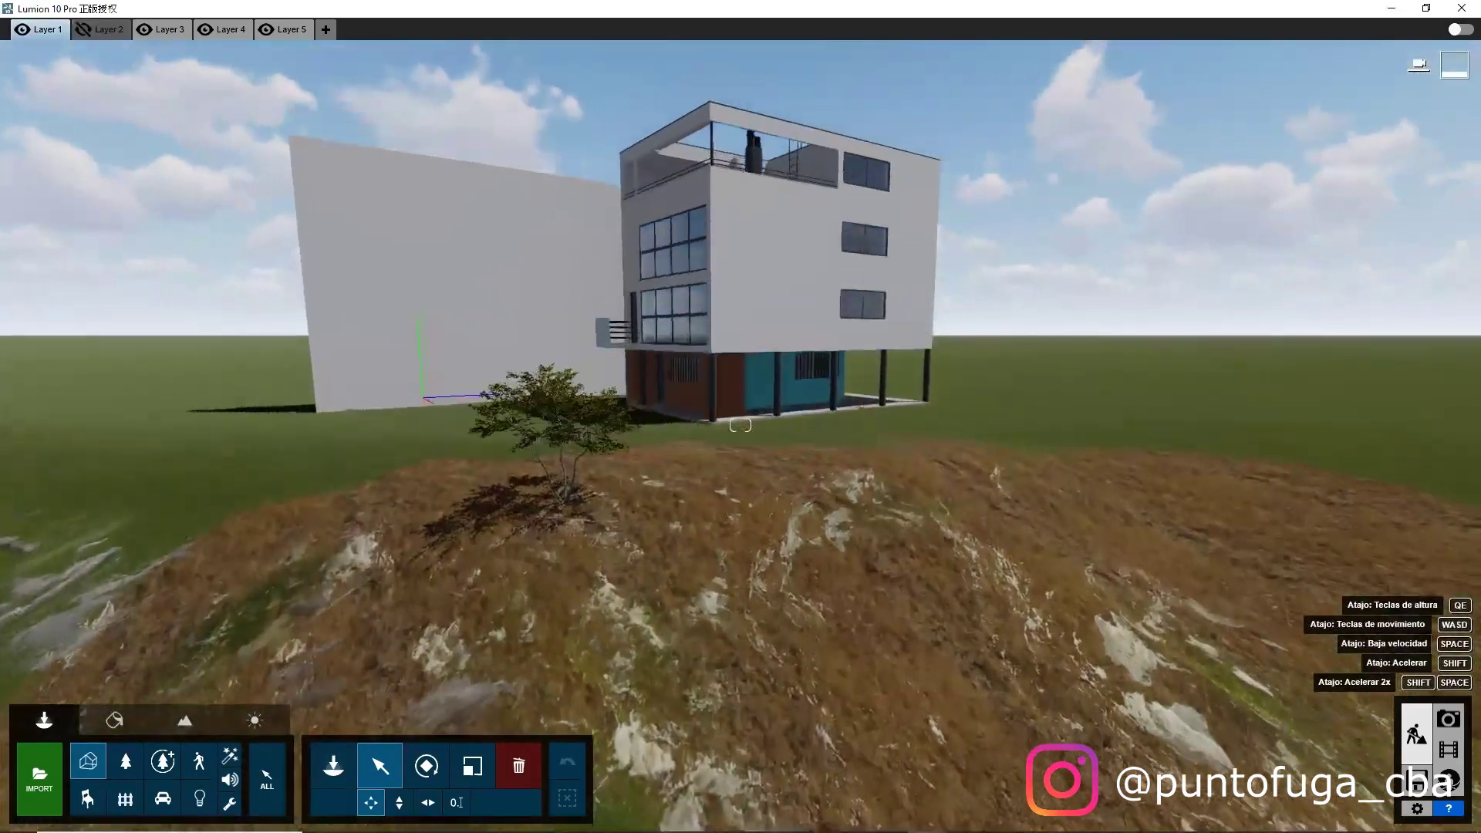
{"action": "key", "text": "q"}
{"action": "left_click", "coordinate": [145, 30]}
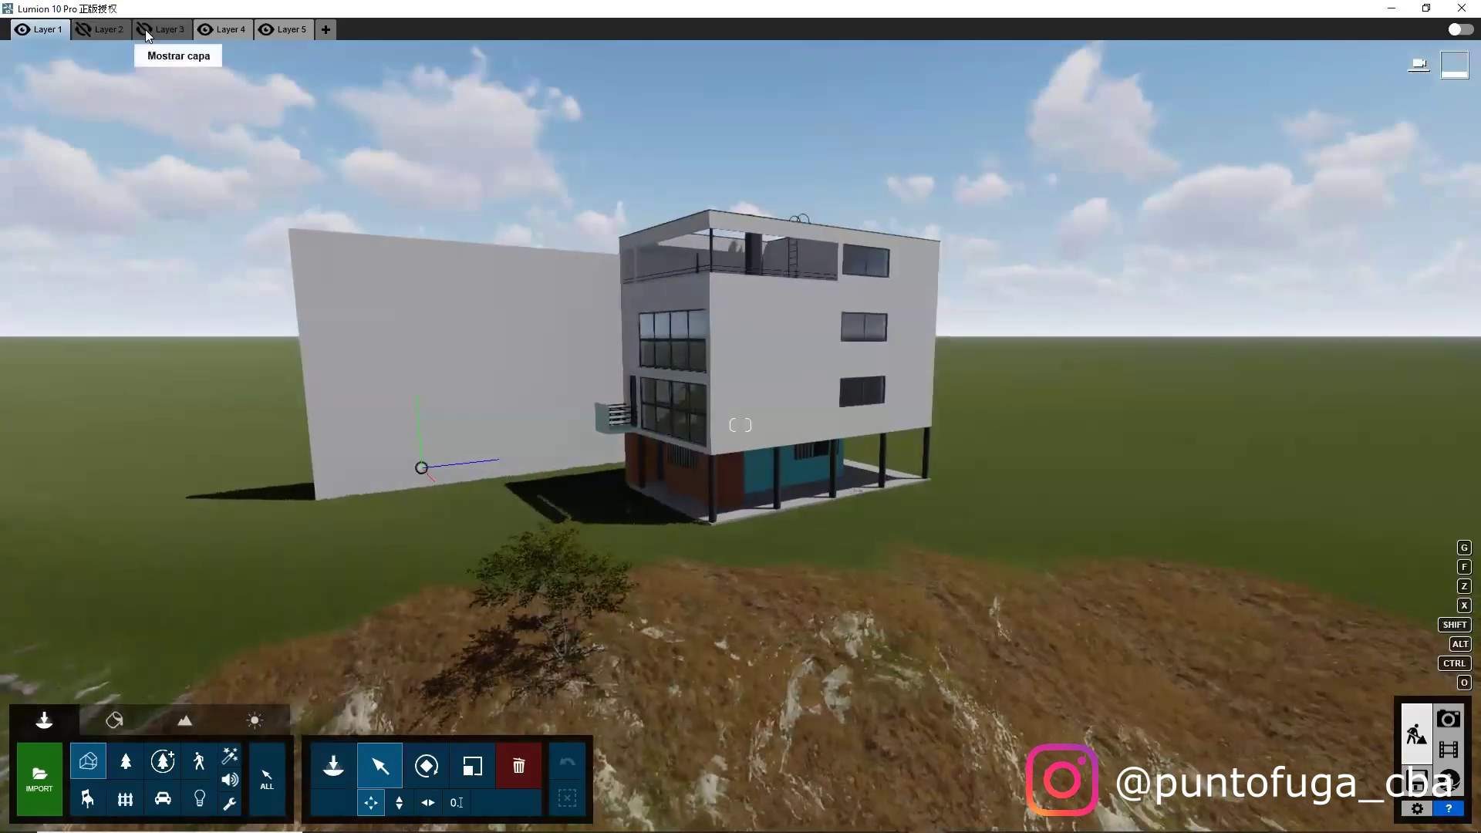
{"action": "left_click", "coordinate": [145, 30]}
{"action": "left_click", "coordinate": [201, 29]}
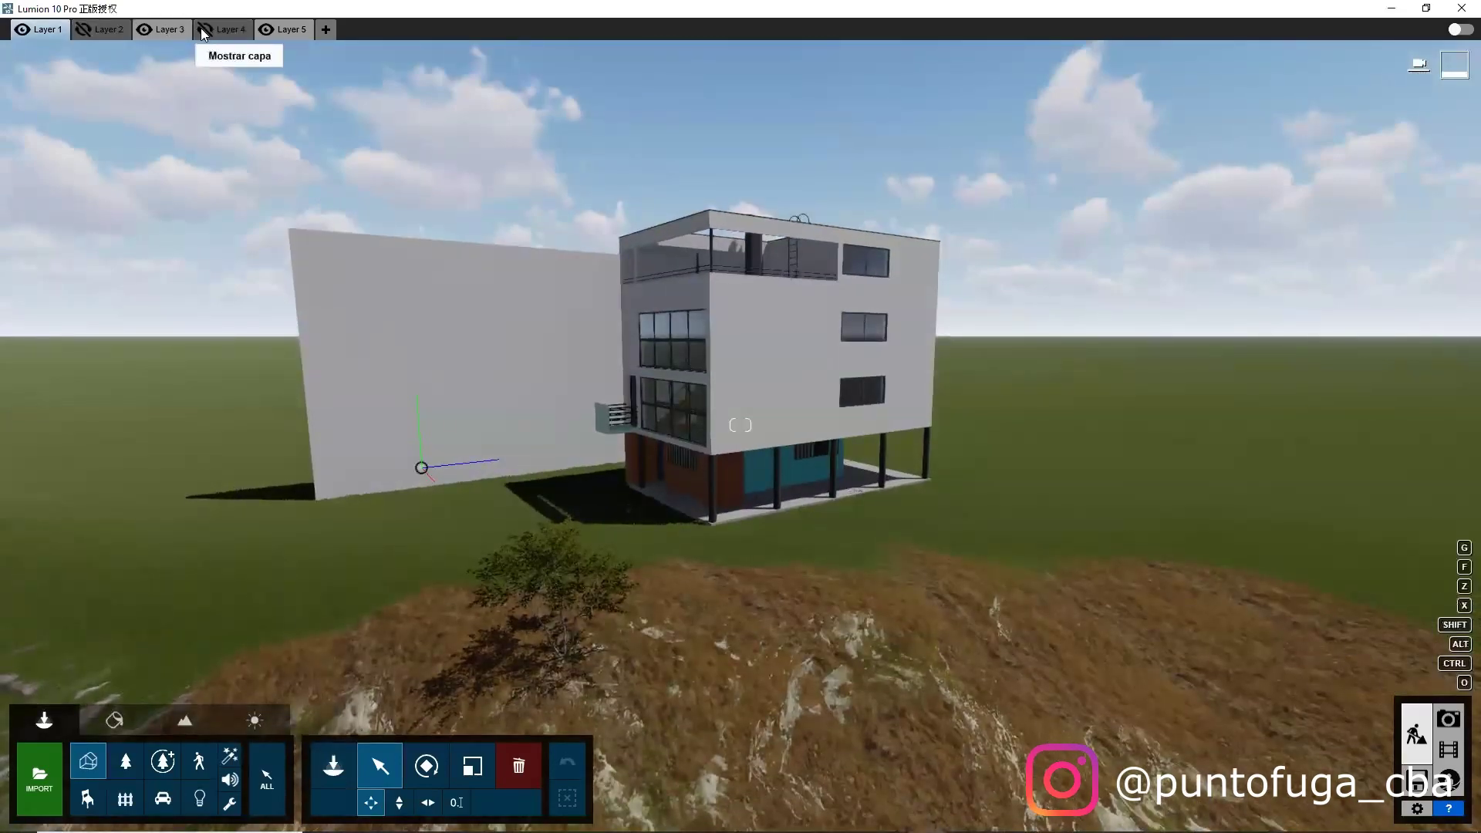
{"action": "left_click", "coordinate": [201, 28]}
Step: Examine the bare house model from above and around its front and side facades
{"action": "key", "text": "q"}
{"action": "right_click_drag", "start_coordinate": [455, 359], "coordinate": [544, 439]}
{"action": "key", "text": "w"}
{"action": "key", "text": "a"}
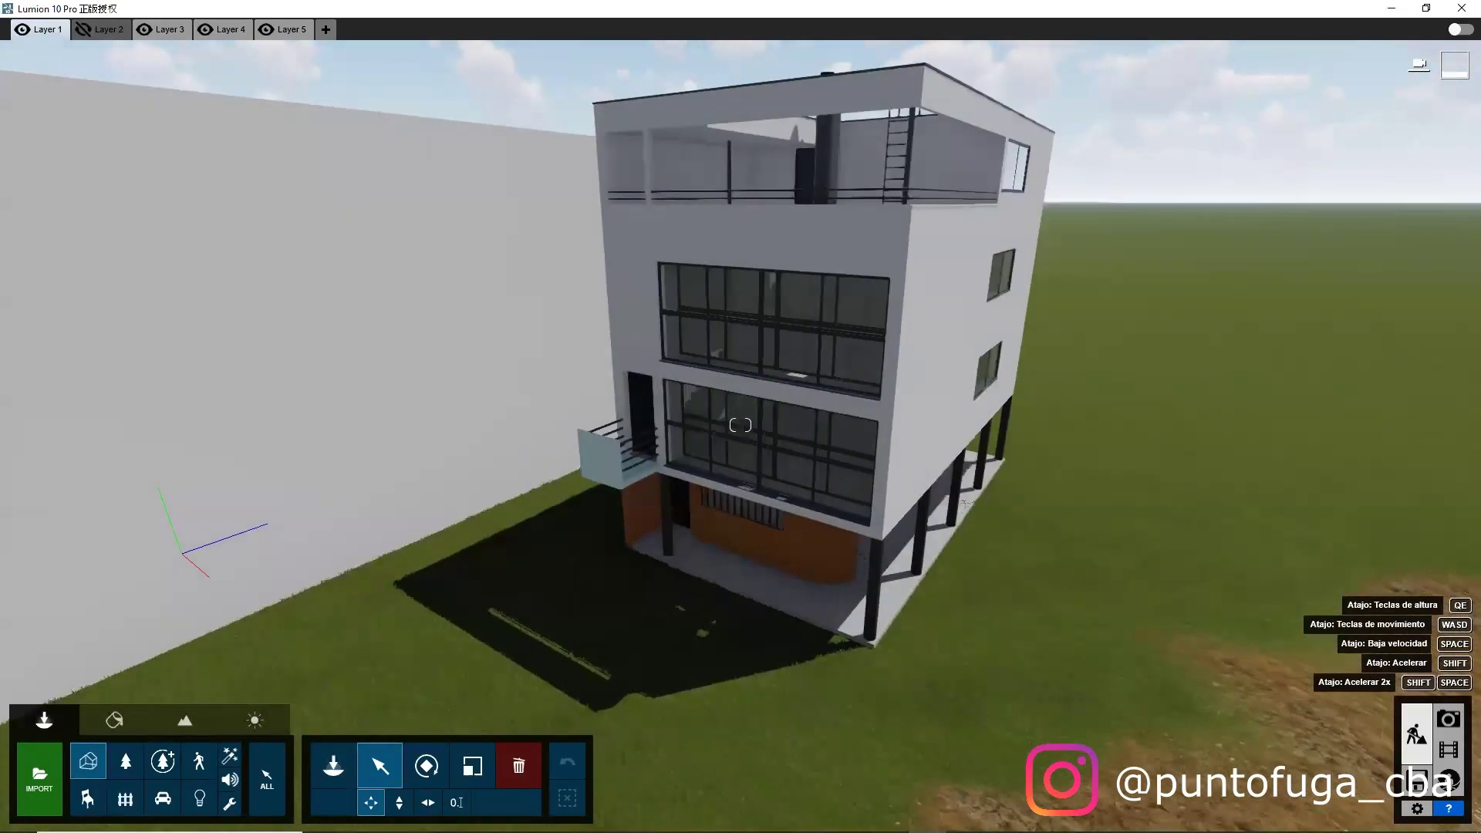
{"action": "key", "text": "s"}
{"action": "right_click_drag", "start_coordinate": [740, 425], "coordinate": [791, 525]}
{"action": "key", "text": "d"}
{"action": "right_click_drag", "start_coordinate": [524, 439], "coordinate": [490, 304]}
{"action": "key", "text": "s"}
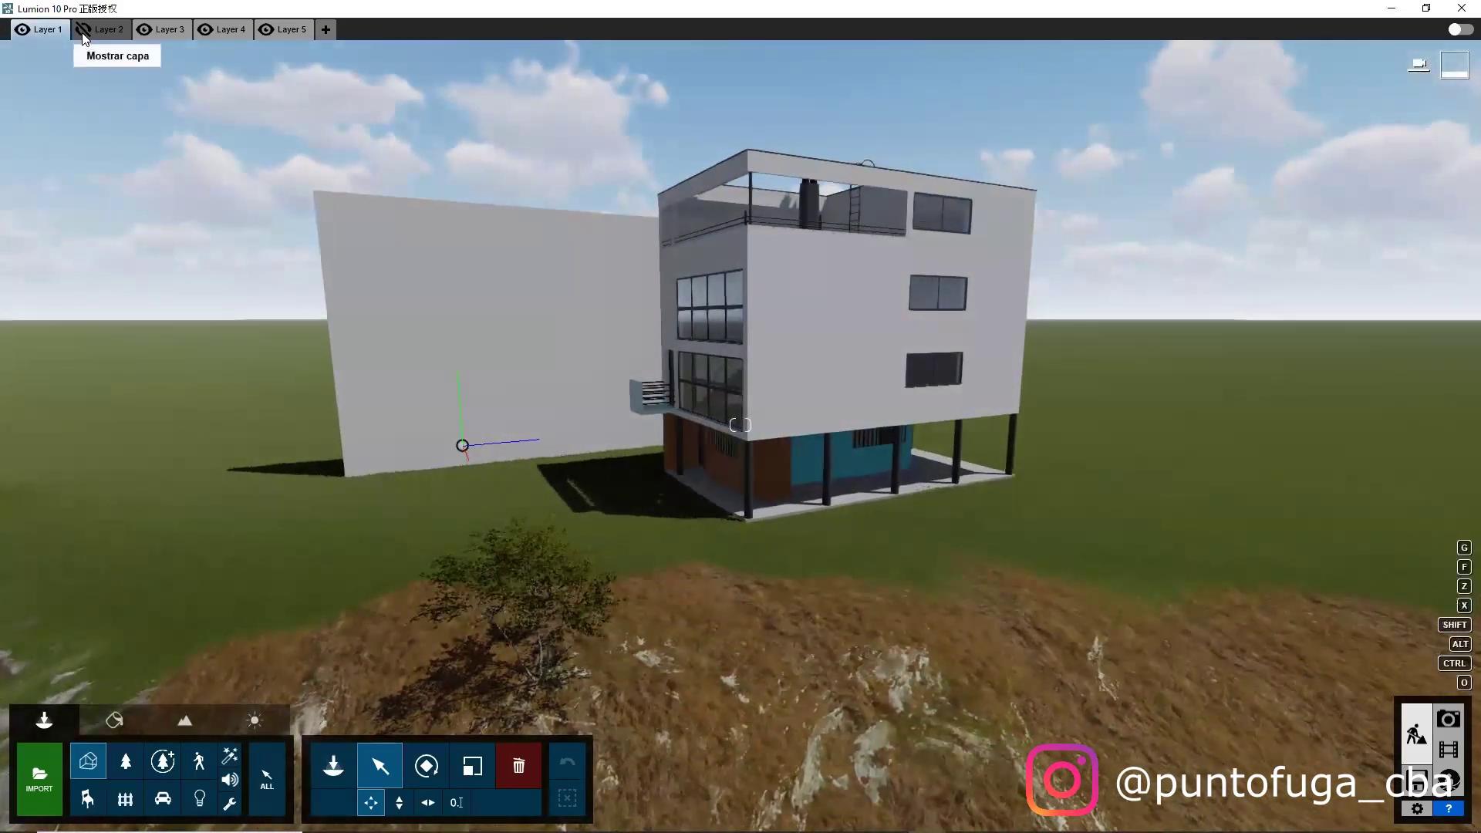
Step: Show Layer 2 again, and switch to Photo mode with the house viewed from low behind the rocky mound
{"action": "left_click", "coordinate": [82, 32]}
{"action": "key", "text": "d"}
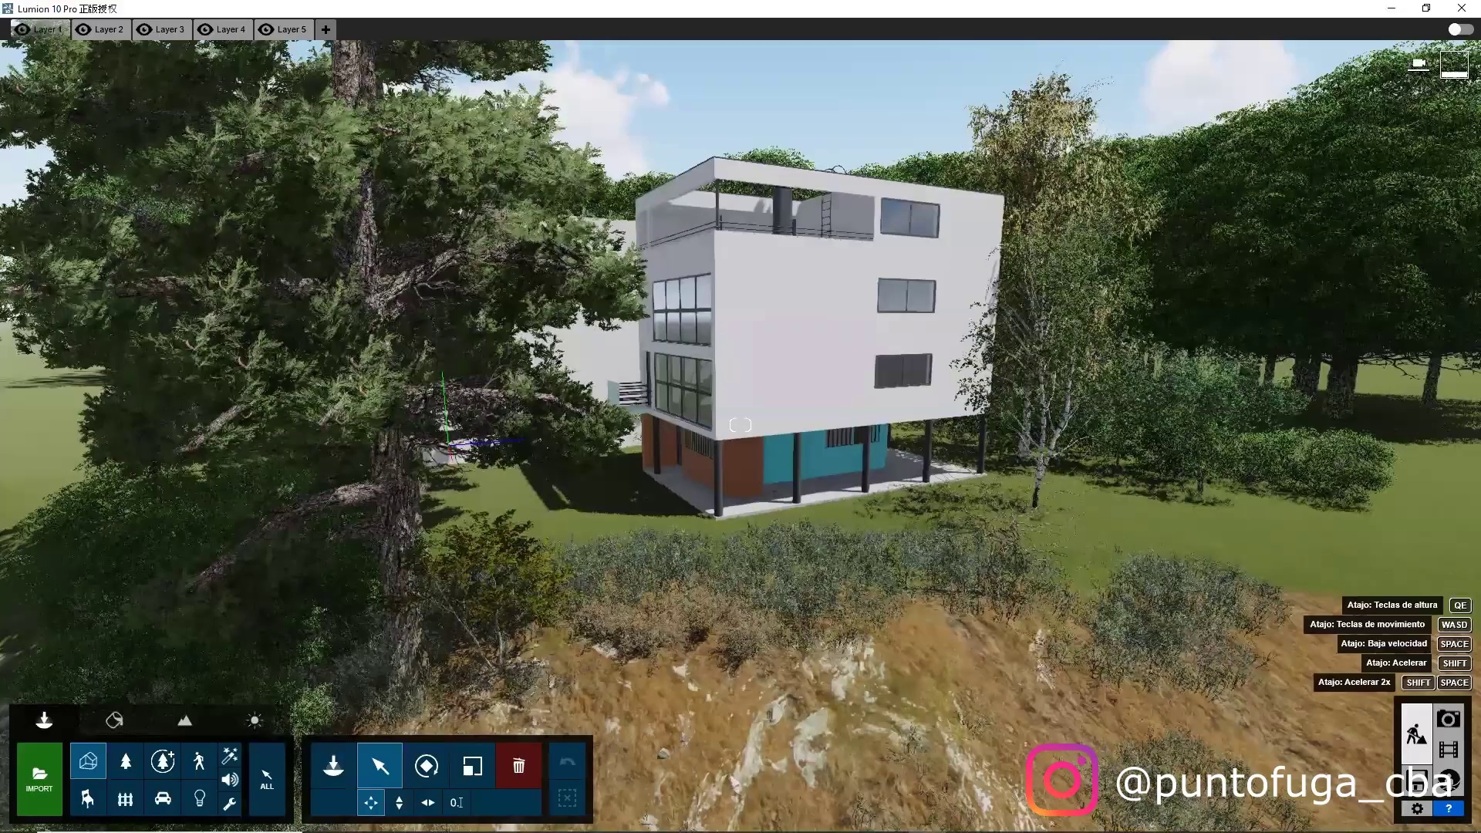
{"action": "key", "text": "e"}
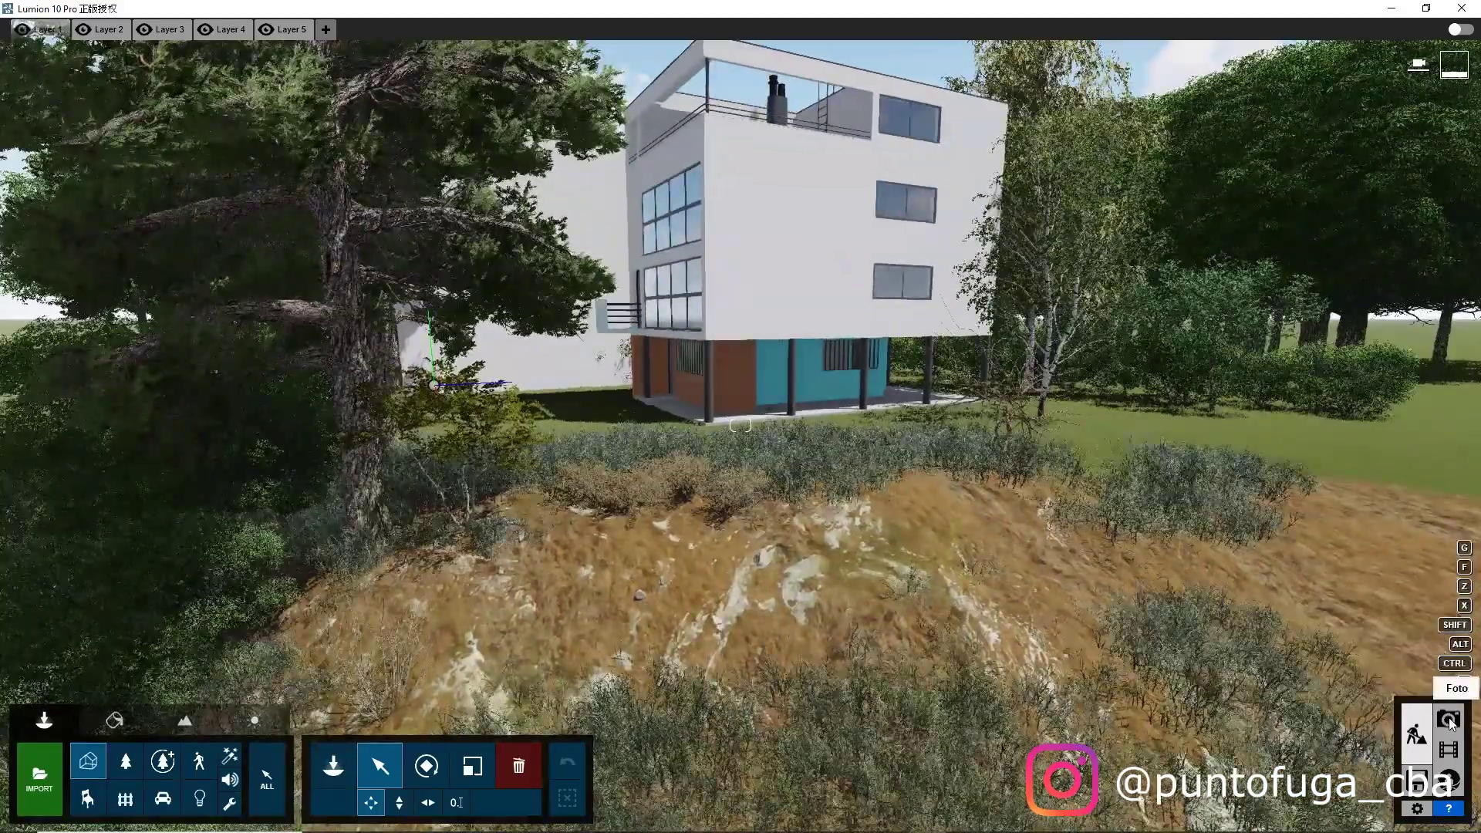
{"action": "left_click", "coordinate": [1447, 720]}
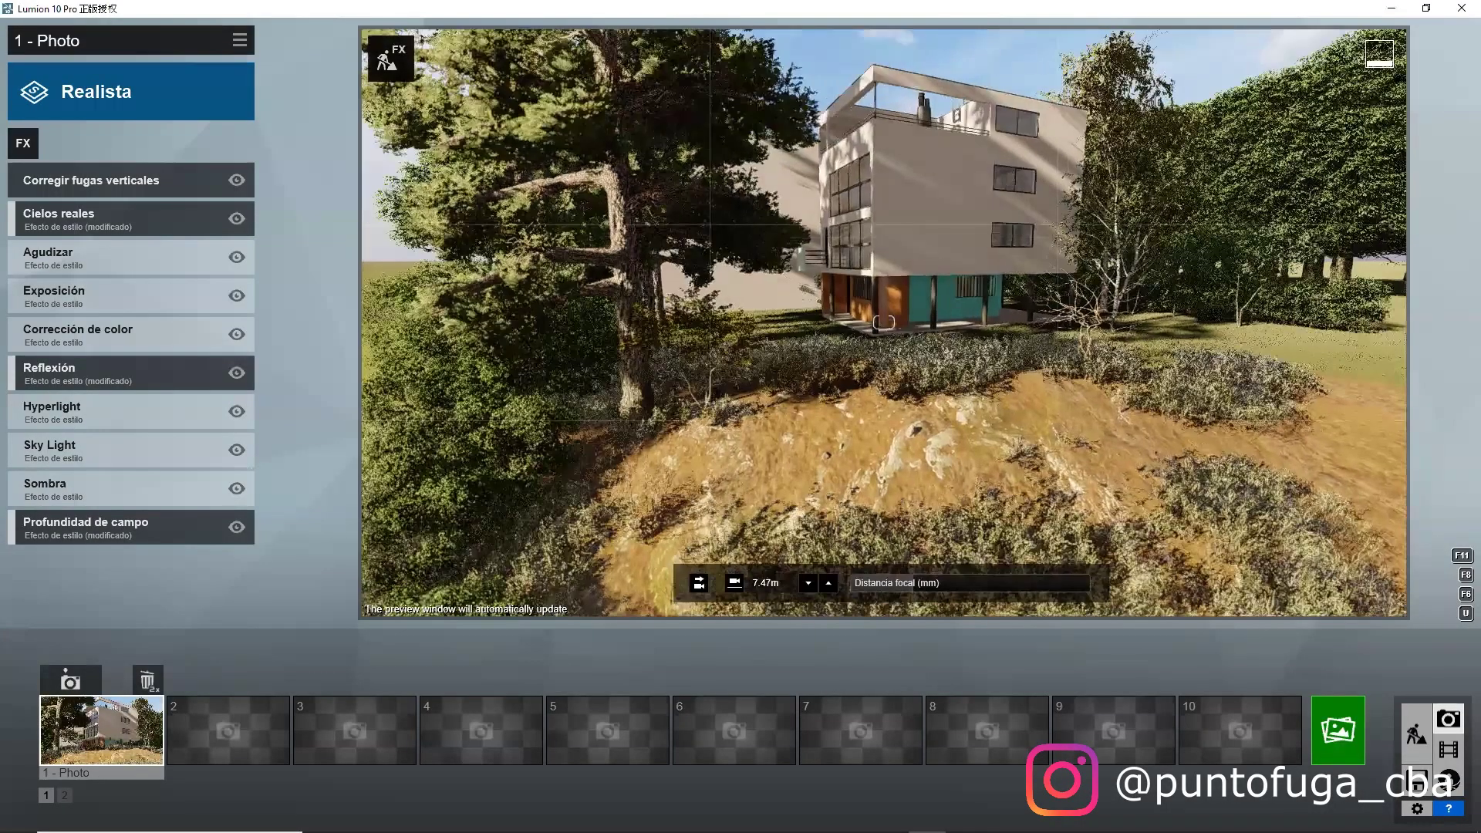
{"action": "key", "text": "e"}
{"action": "right_click_drag", "start_coordinate": [884, 322], "coordinate": [1129, 515]}
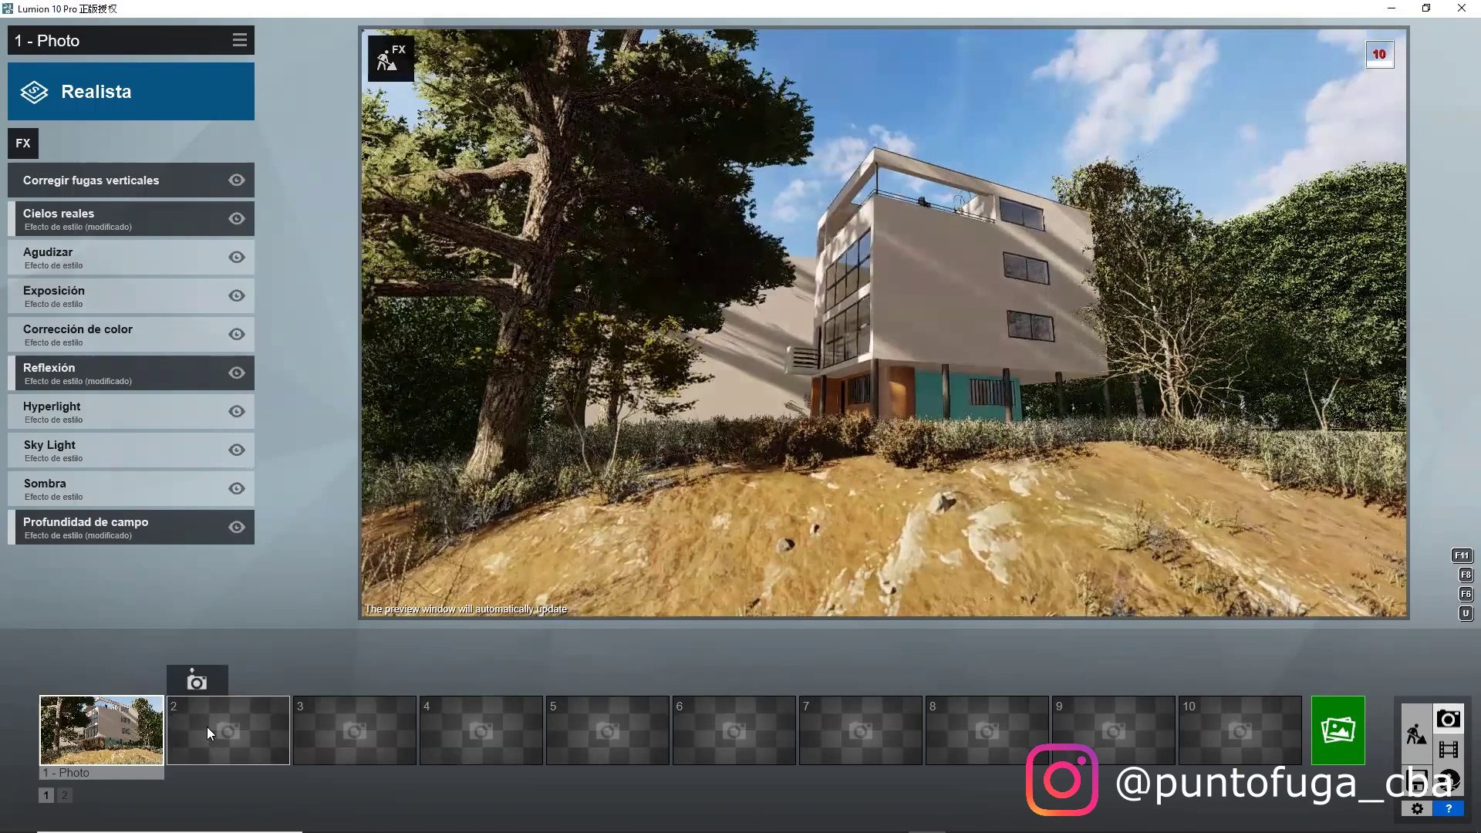
Step: Select empty photo slot 2 and lengthen the focal length for a tighter view of the house
{"action": "left_click", "coordinate": [206, 727]}
{"action": "right_click_drag", "start_coordinate": [976, 279], "coordinate": [896, 520]}
{"action": "key", "text": "q"}
{"action": "key", "text": "e"}
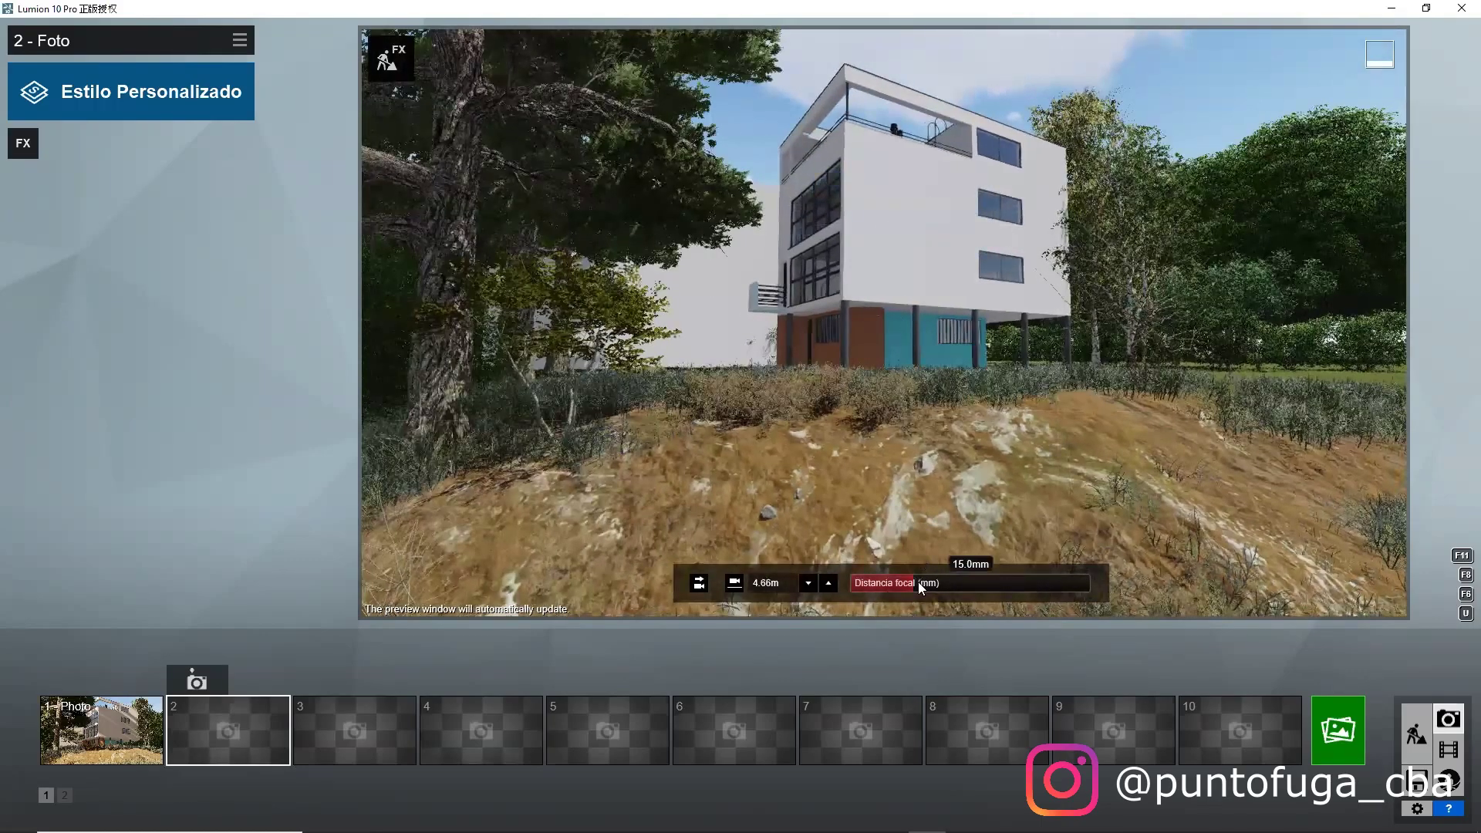
{"action": "left_click_drag", "start_coordinate": [938, 583], "coordinate": [958, 589]}
Step: Frame the corner of the house between the large pine and the birch from a low viewpoint
{"action": "key", "text": "s"}
{"action": "right_click_drag", "start_coordinate": [884, 322], "coordinate": [884, 263]}
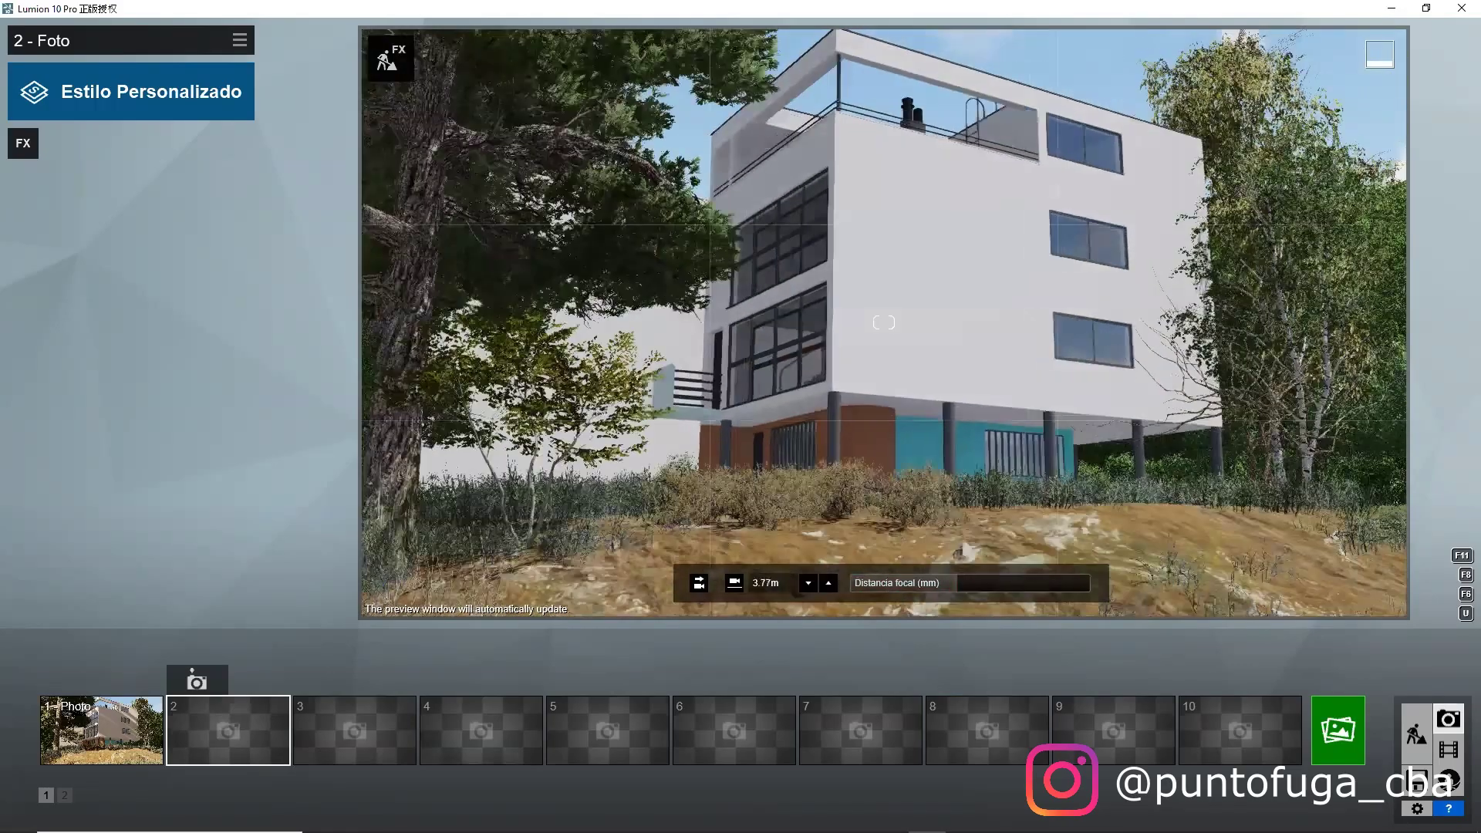
{"action": "key", "text": "s"}
{"action": "key", "text": "q"}
{"action": "mouse_move", "coordinate": [885, 323]}
{"action": "right_mouse_down"}
{"action": "mouse_move", "coordinate": [884, 294]}
{"action": "mouse_move", "coordinate": [884, 339]}
{"action": "mouse_move", "coordinate": [884, 278]}
{"action": "mouse_move", "coordinate": [858, 322]}
{"action": "right_mouse_up"}
{"action": "key", "text": "e"}
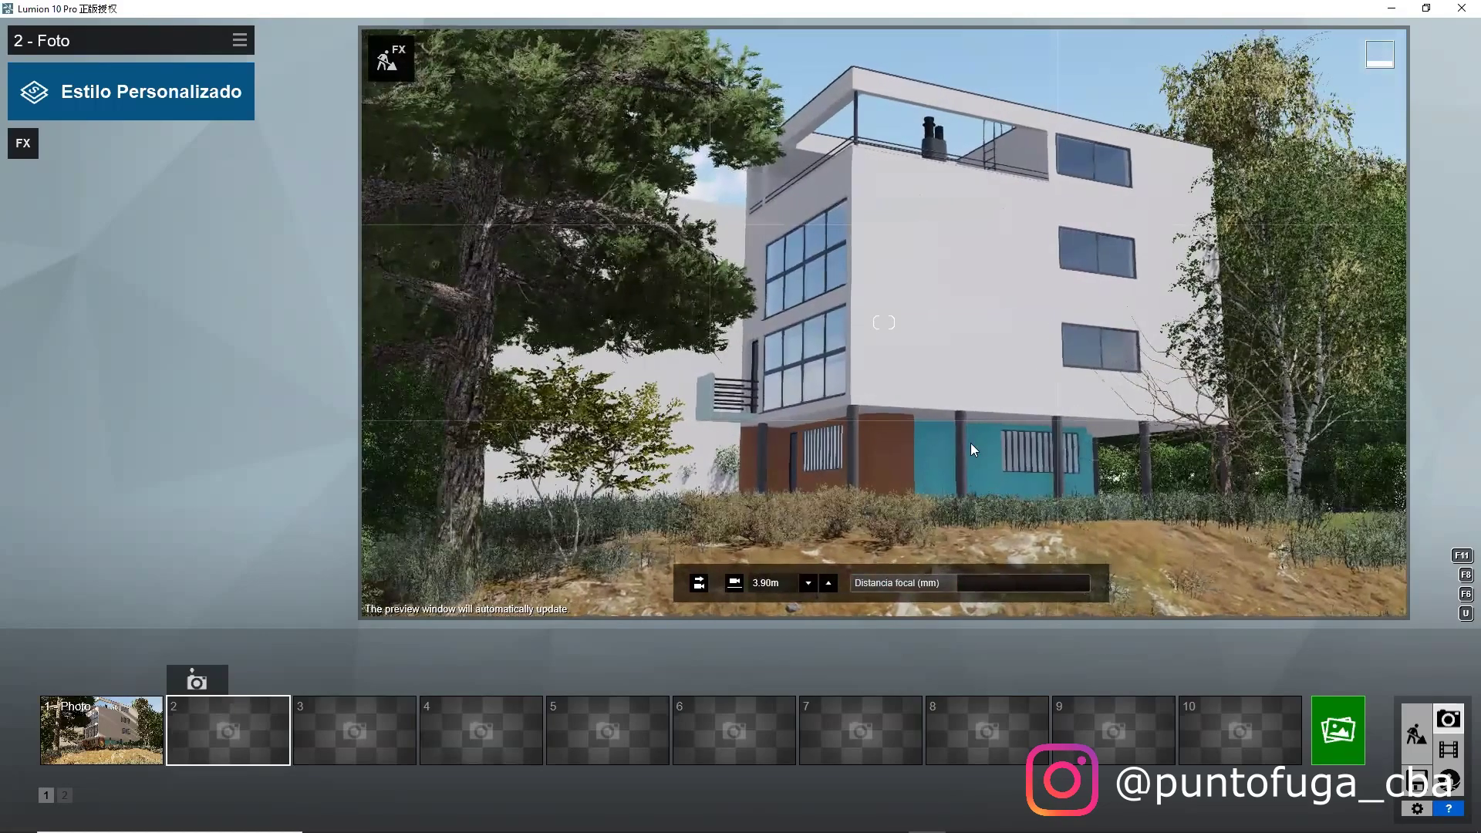
Step: Apply the Realista style to the photo, and in Cielos reales rotate the sky almost to the maximum and flip it horizontally
{"action": "left_click", "coordinate": [146, 89]}
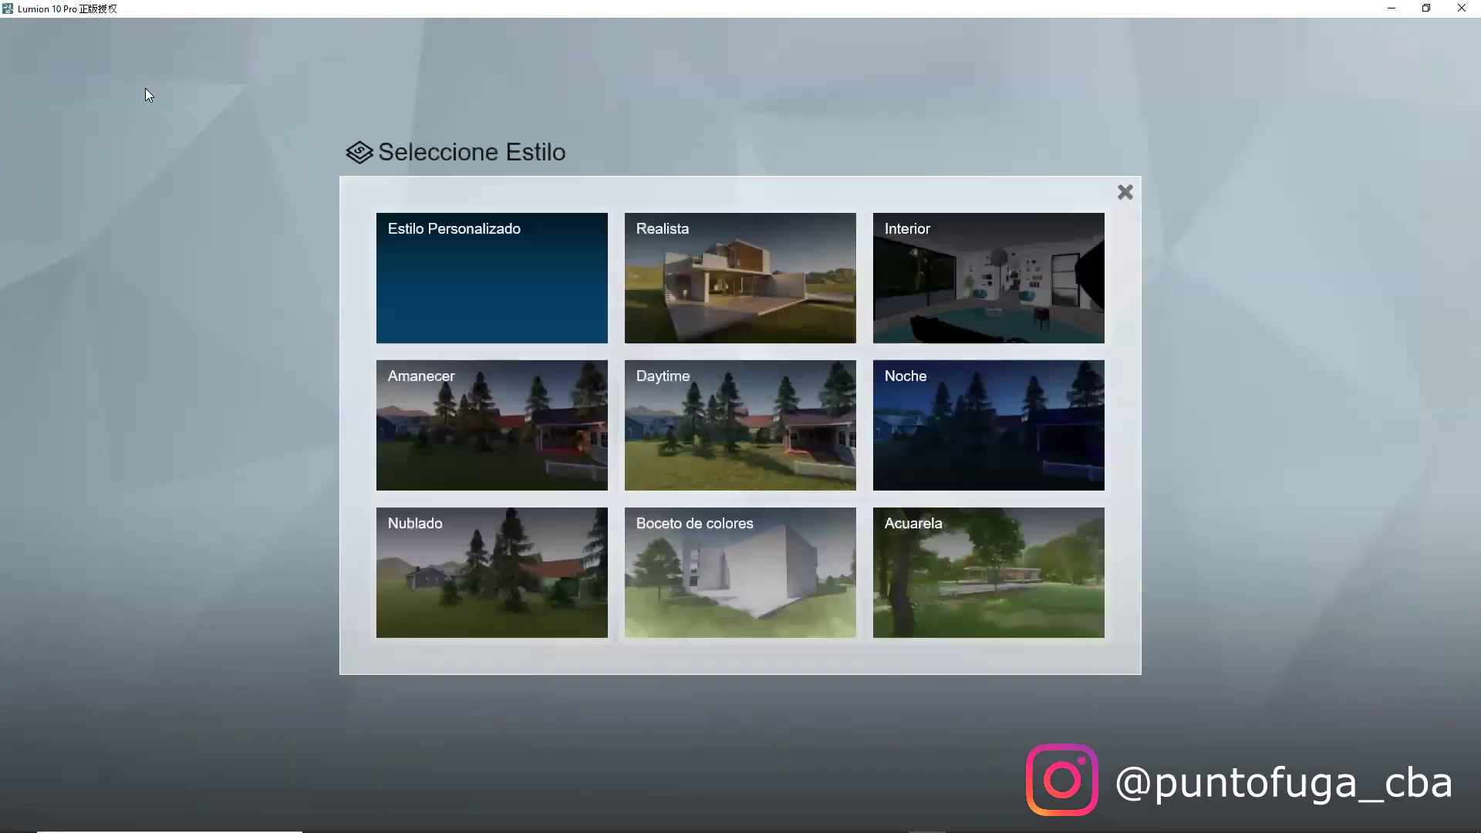
{"action": "left_click", "coordinate": [738, 287]}
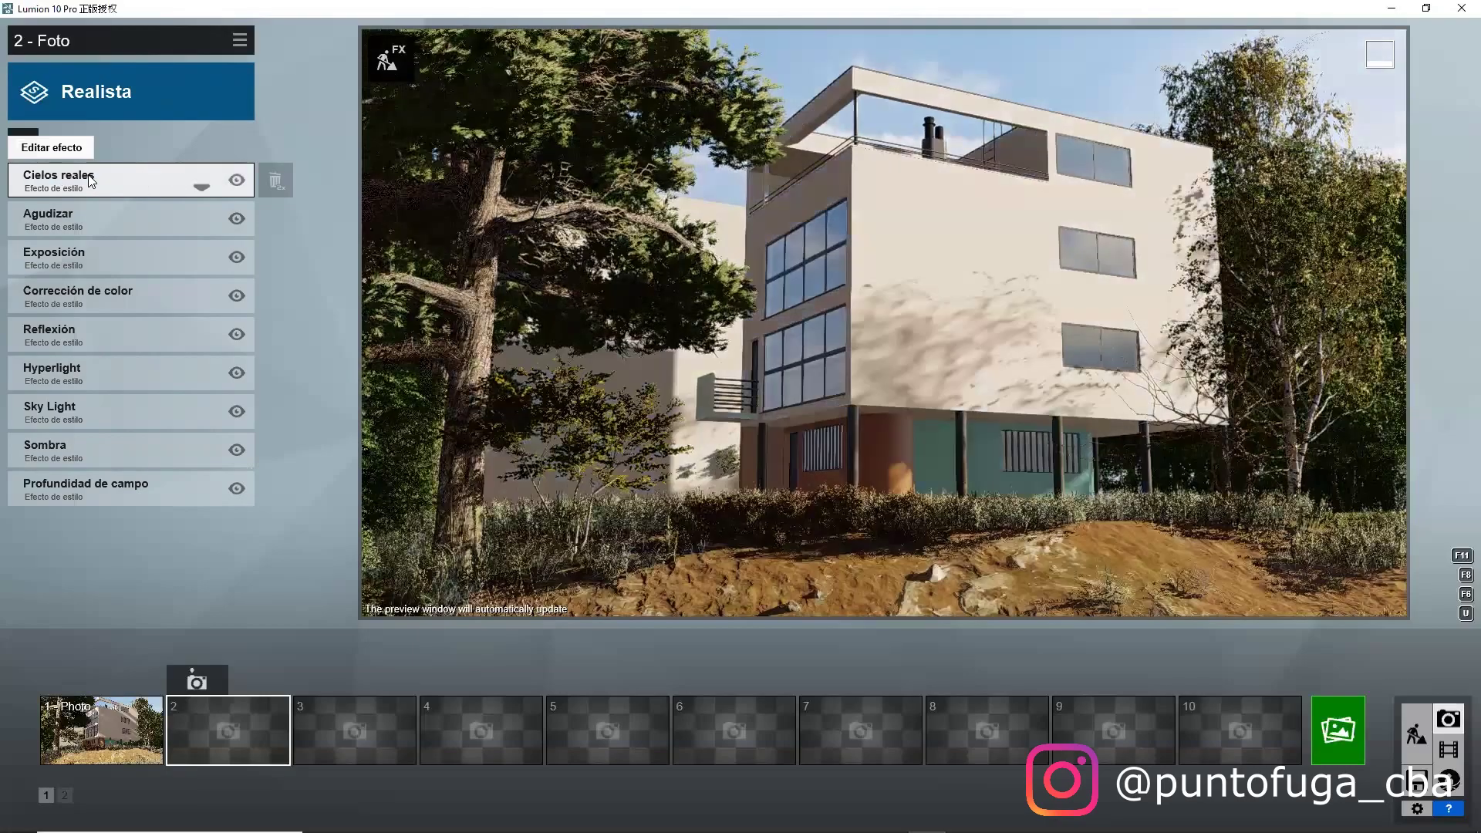
{"action": "left_click", "coordinate": [84, 180]}
{"action": "left_click_drag", "start_coordinate": [139, 269], "coordinate": [233, 290]}
{"action": "left_click", "coordinate": [231, 342]}
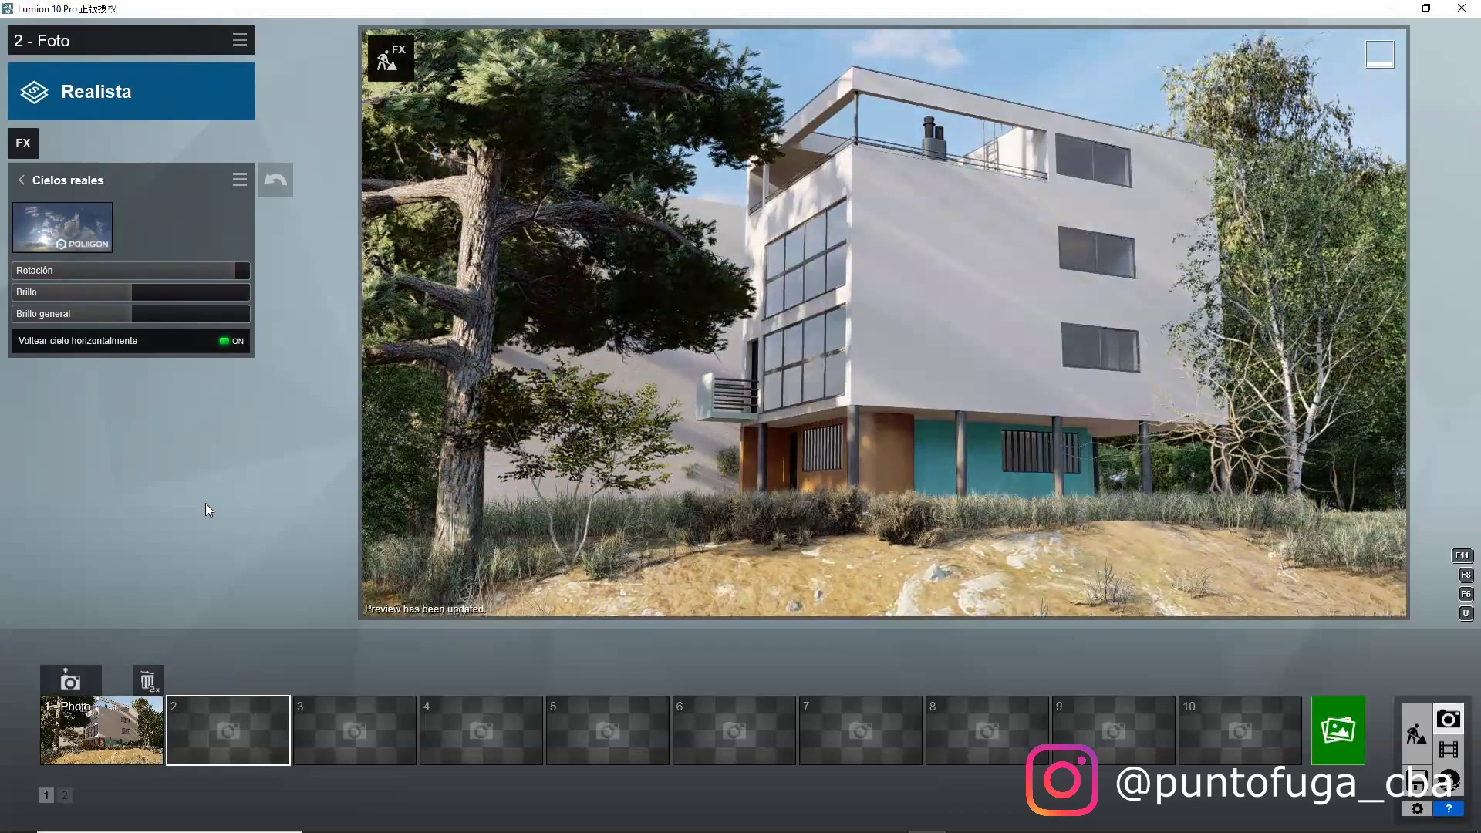
{"action": "left_click", "coordinate": [233, 270]}
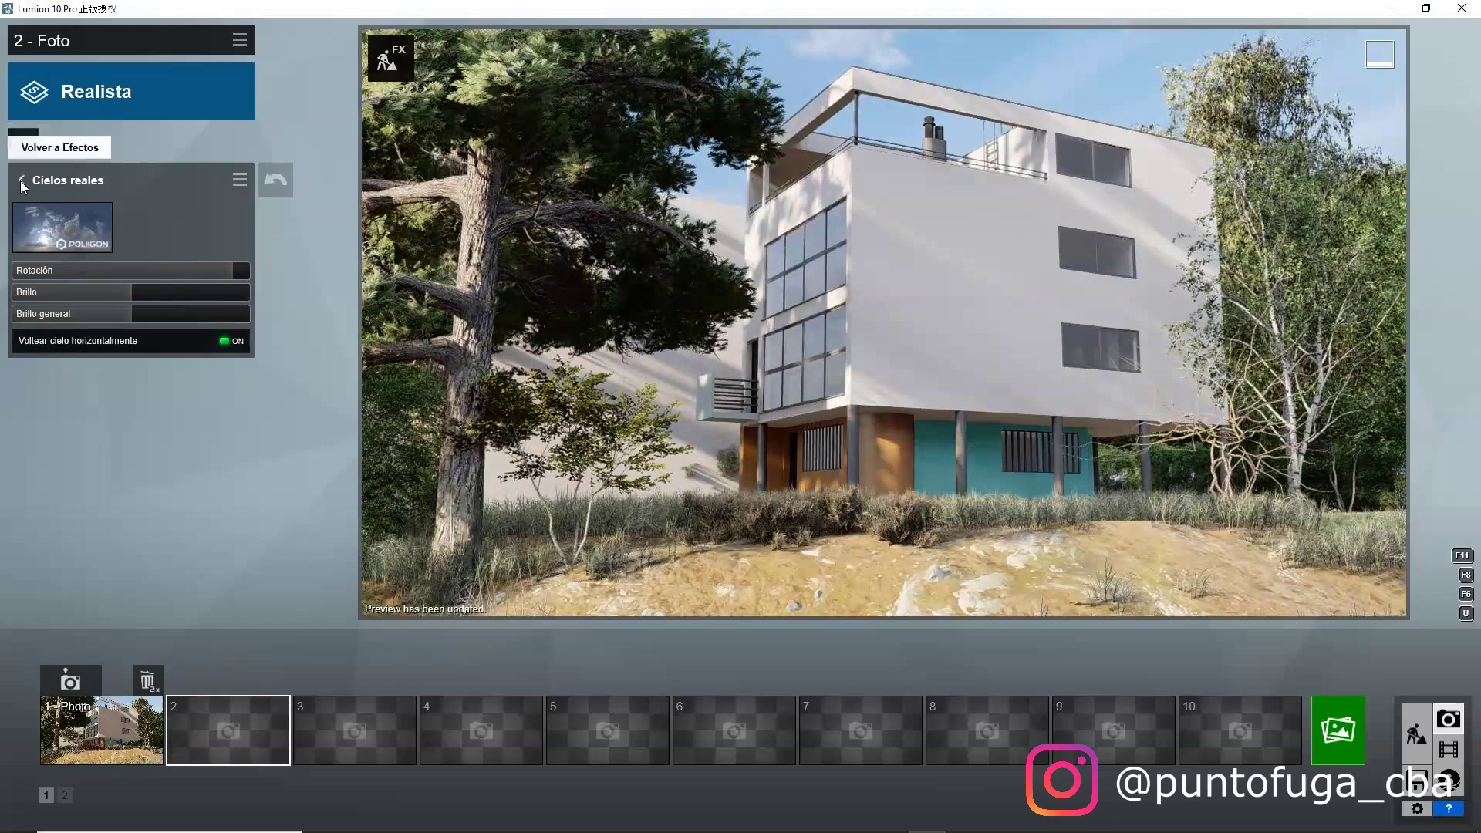
{"action": "left_click", "coordinate": [20, 180]}
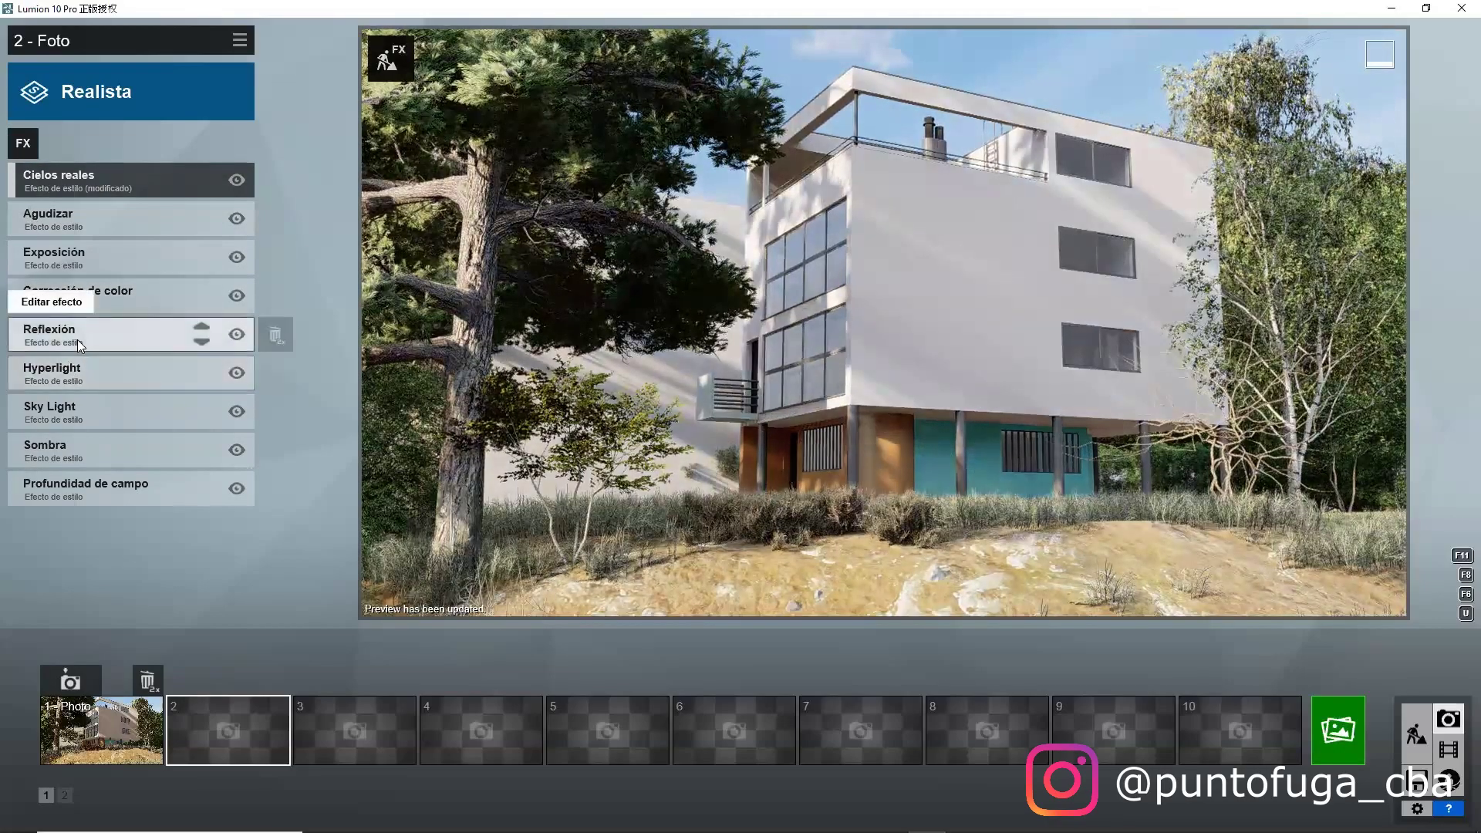
Step: In the Reflexión effect, add two reflection planes on the glass of the front facade's large windows
{"action": "left_click", "coordinate": [77, 337]}
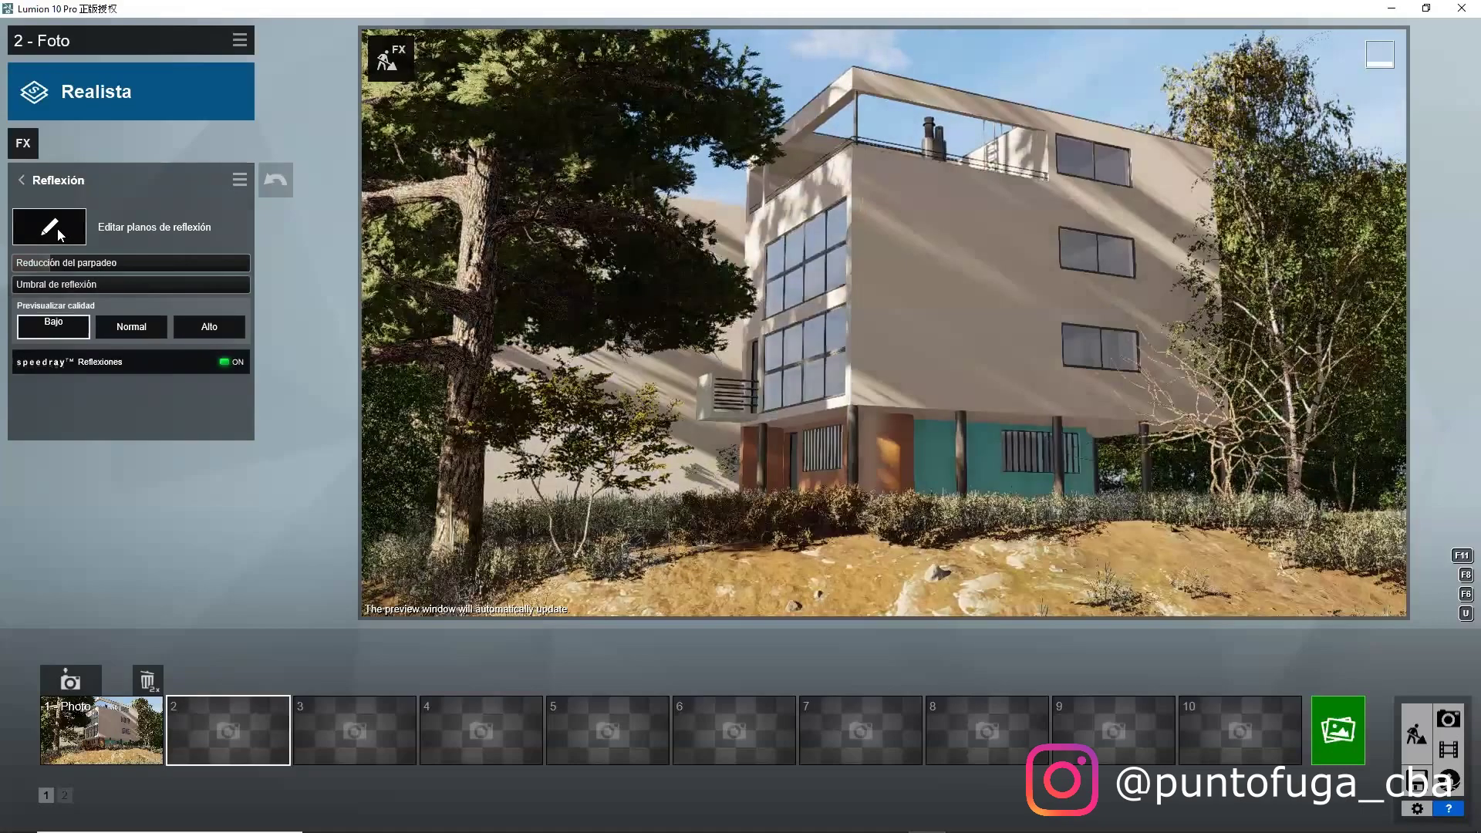
{"action": "left_click", "coordinate": [55, 229]}
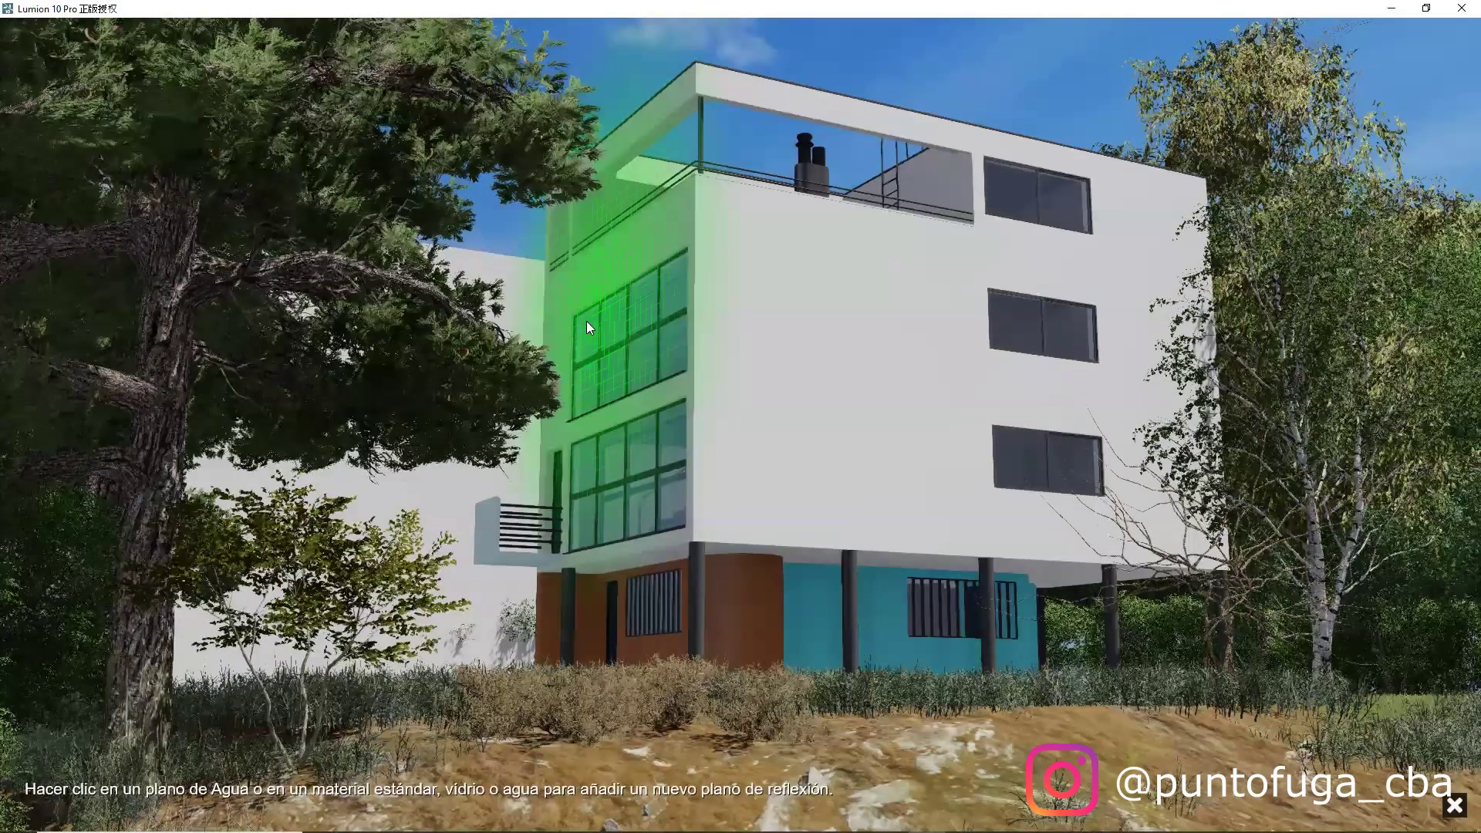
{"action": "left_click", "coordinate": [586, 323]}
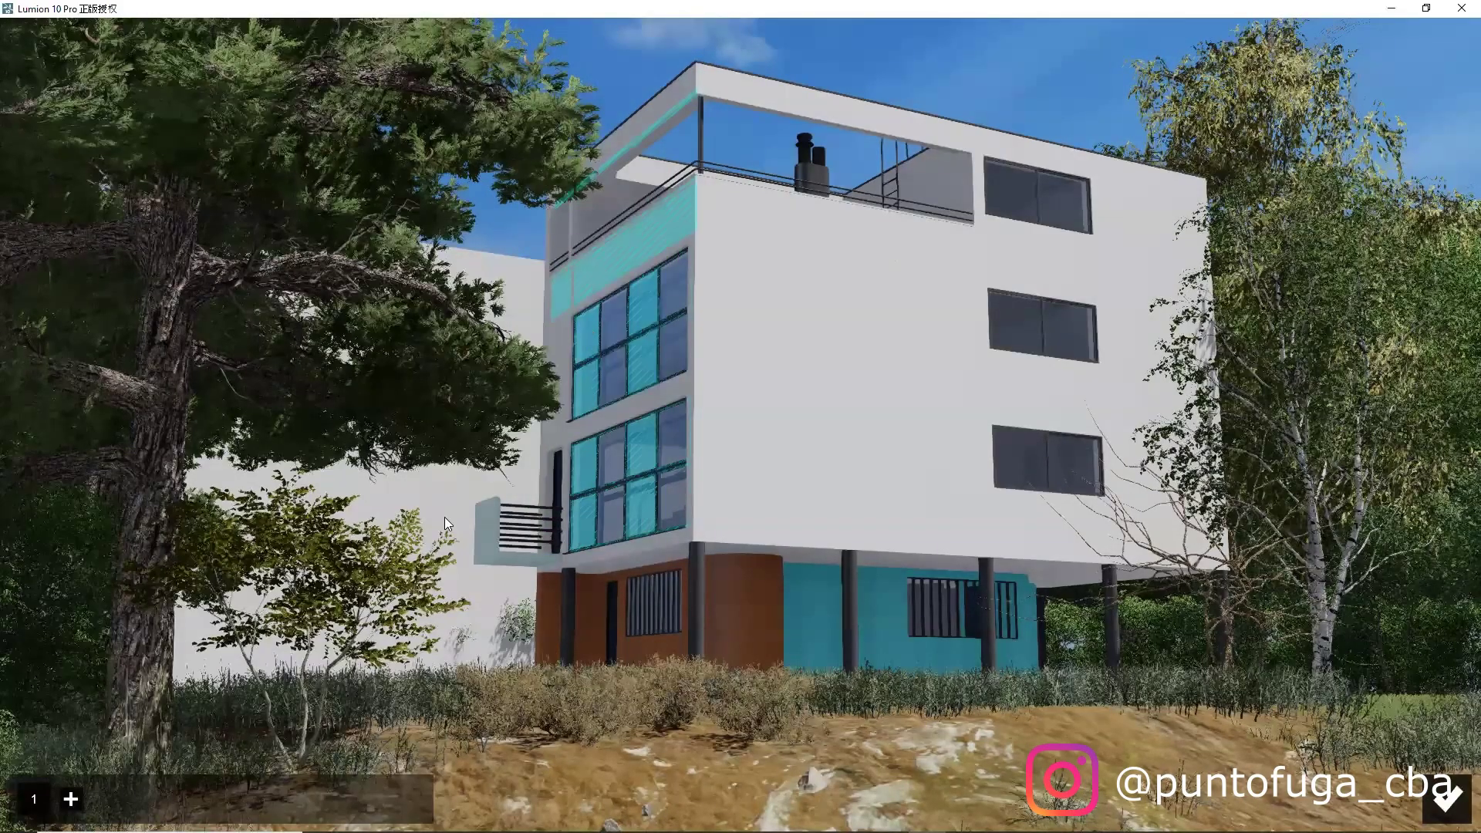
{"action": "left_click", "coordinate": [71, 800]}
{"action": "left_click", "coordinate": [611, 506]}
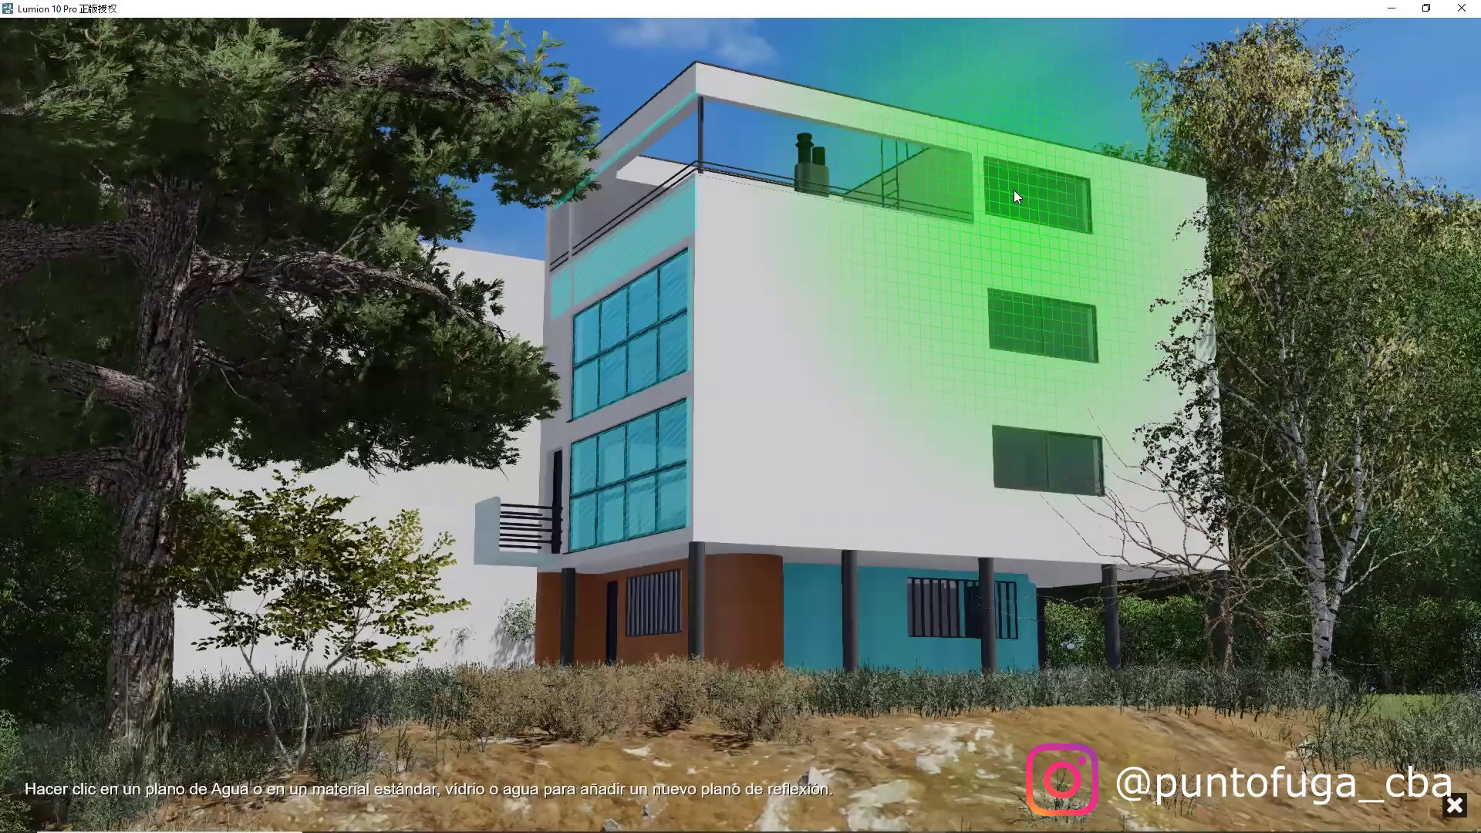
Step: Add two reflection planes covering both panes of the three windows on the white side facade
{"action": "left_click", "coordinate": [1014, 190]}
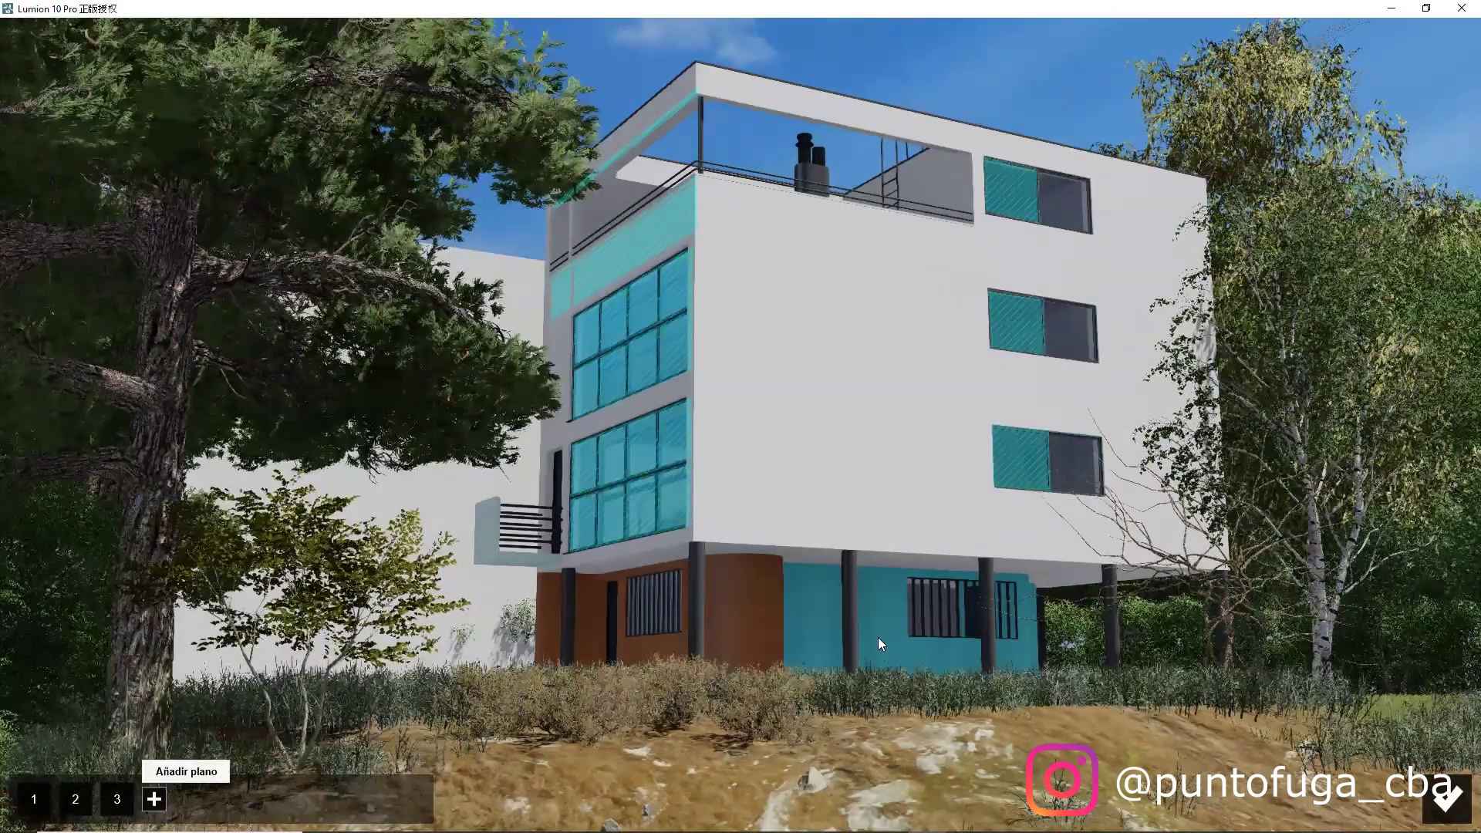
{"action": "left_click", "coordinate": [154, 800]}
{"action": "left_click", "coordinate": [1098, 453]}
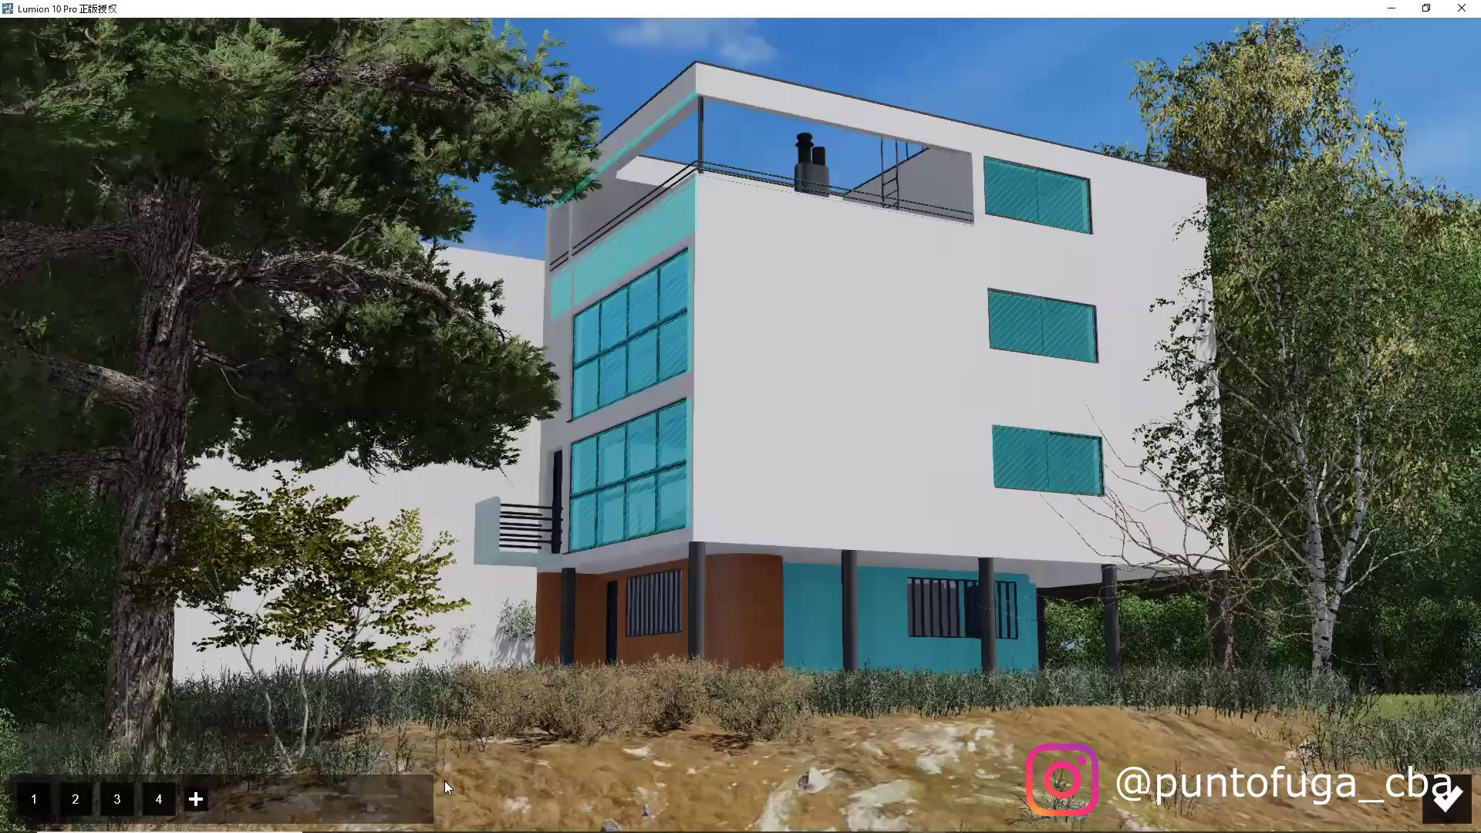
Step: Add reflection planes to the barred ground-floor windows in the turquoise and orange walls, and accept the planes
{"action": "left_click", "coordinate": [194, 800]}
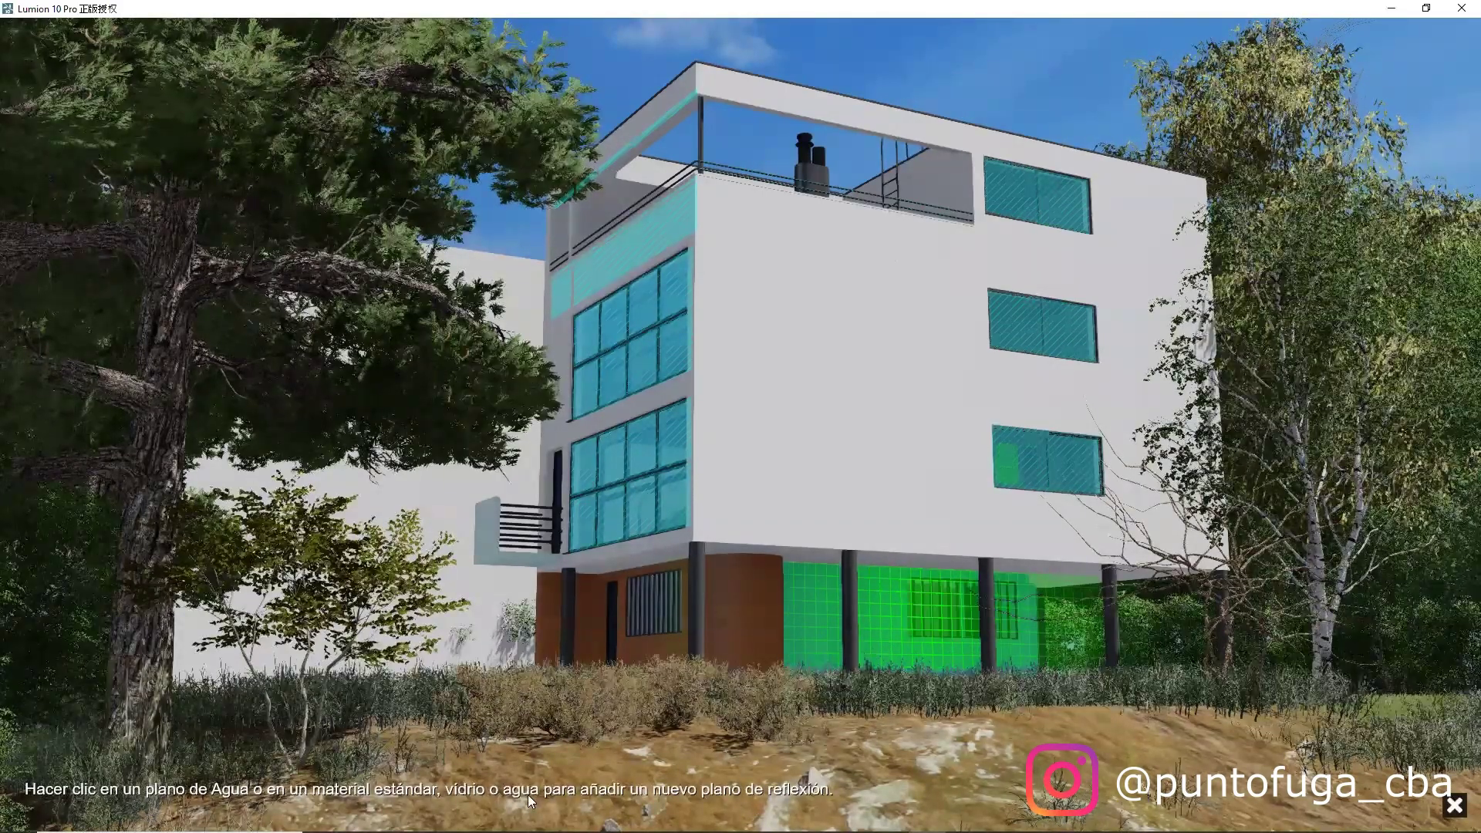
{"action": "left_click", "coordinate": [926, 611]}
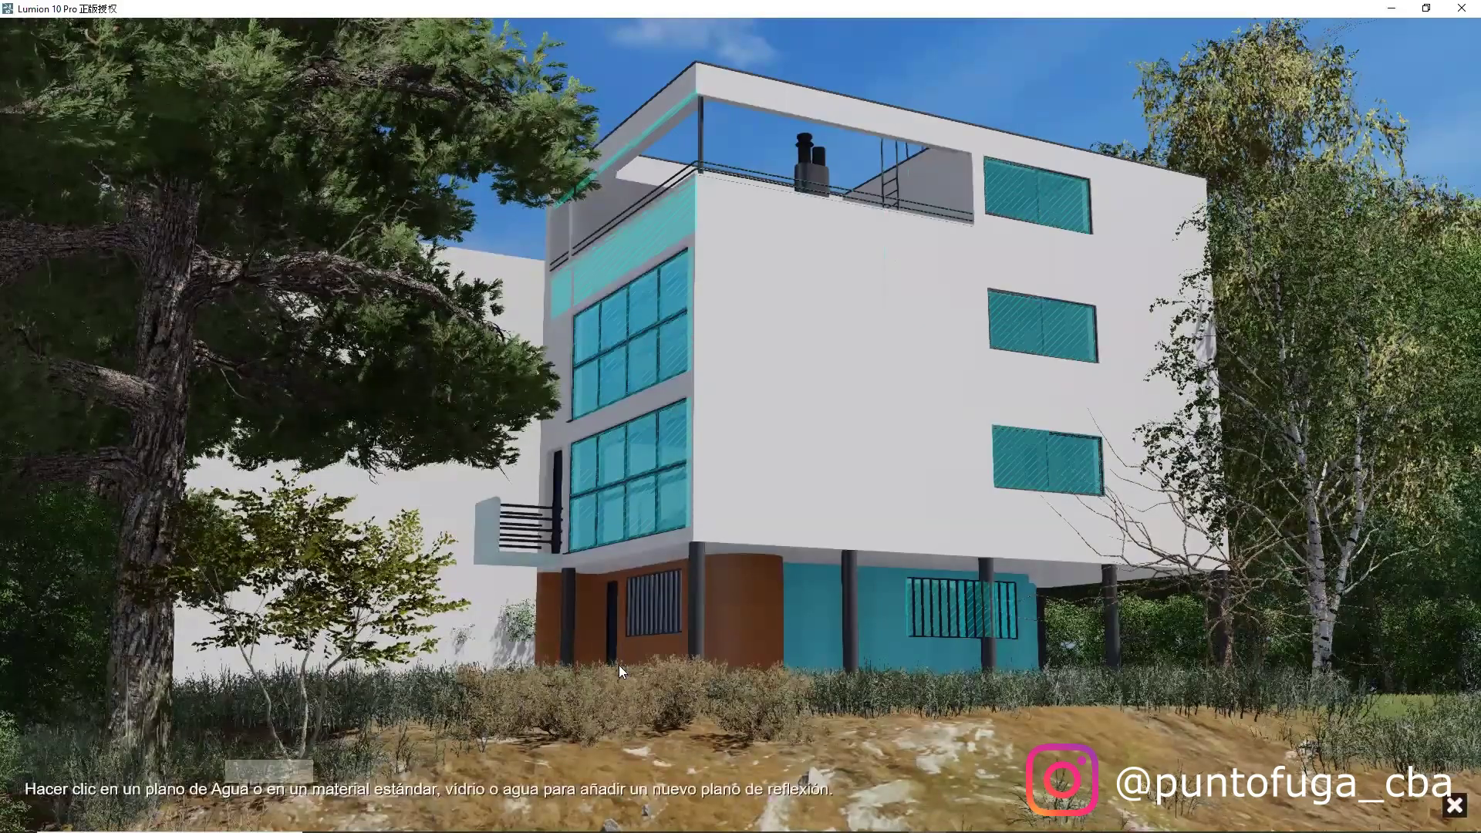
{"action": "right_click_drag", "start_coordinate": [621, 672], "coordinate": [601, 725]}
{"action": "key", "text": "w"}
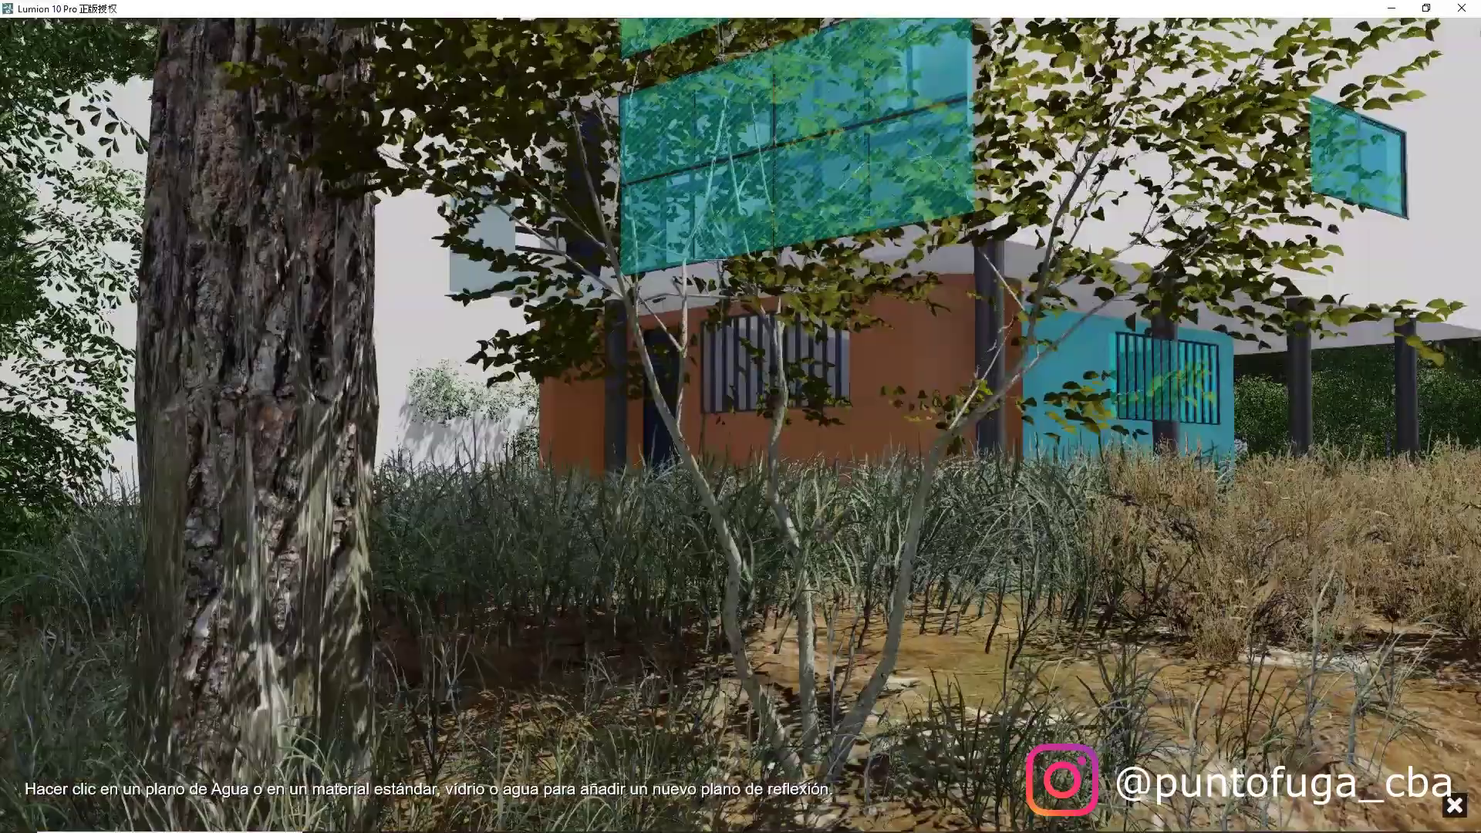
{"action": "key", "text": "w"}
{"action": "right_click_drag", "start_coordinate": [740, 339], "coordinate": [787, 452]}
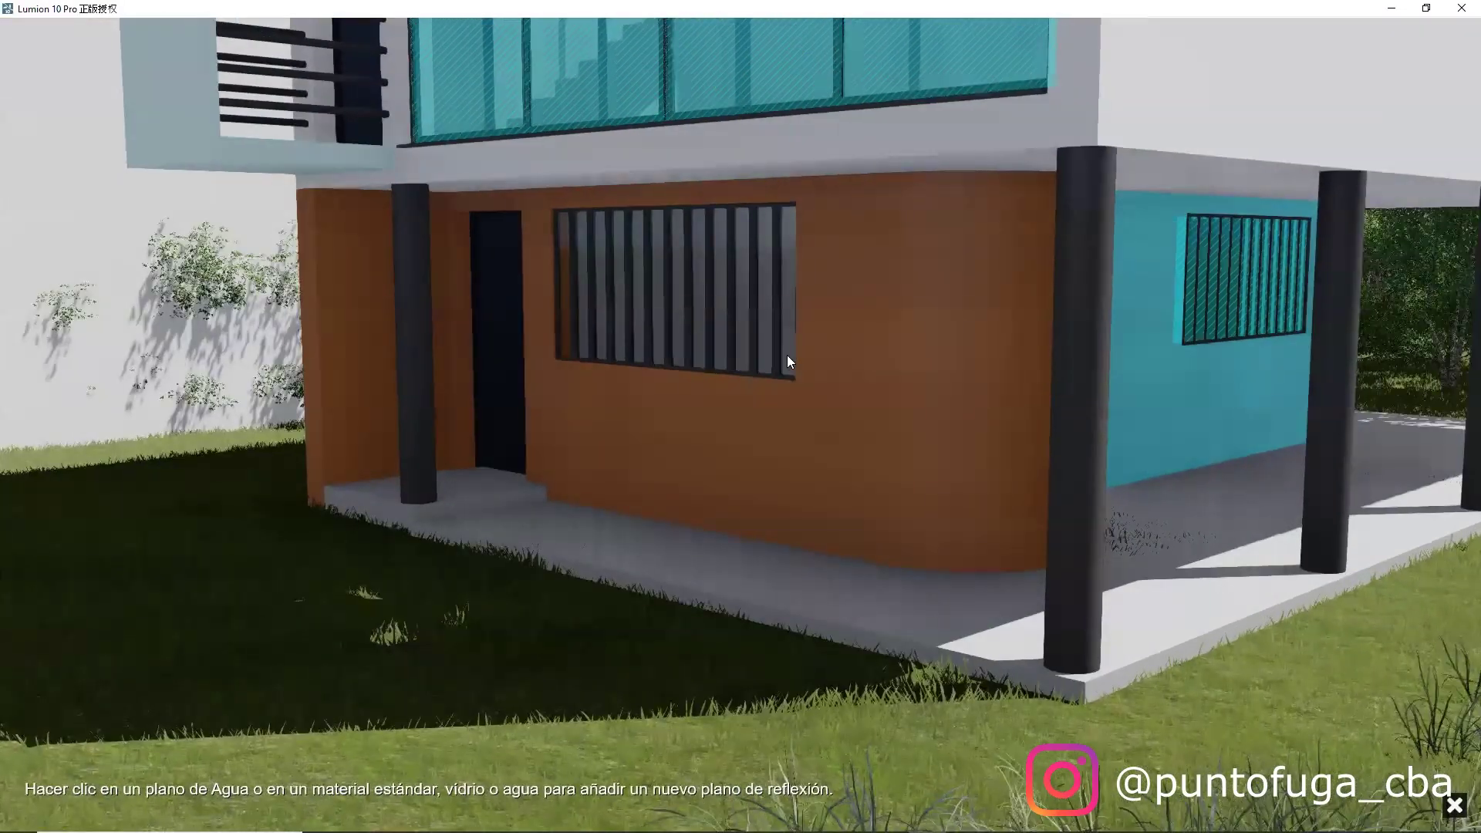
{"action": "left_click", "coordinate": [786, 349]}
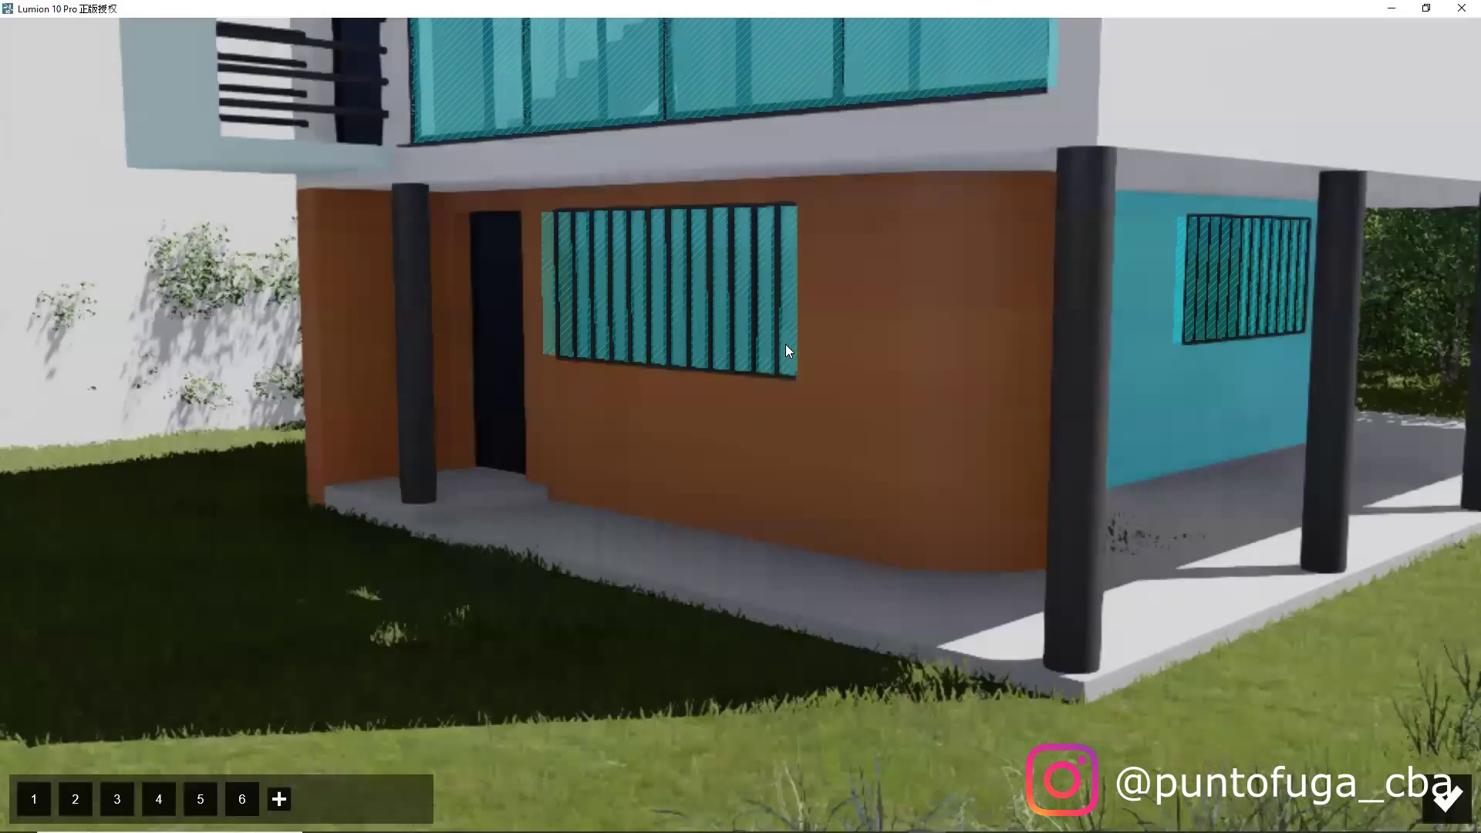
{"action": "left_click", "coordinate": [1440, 797]}
Step: Reframe the camera low behind the sandy mound, showing the house corner between the pine and birch, and save the view as photo 2
{"action": "key", "text": "d"}
{"action": "right_click_drag", "start_coordinate": [1089, 577], "coordinate": [1057, 532]}
{"action": "key", "text": "s"}
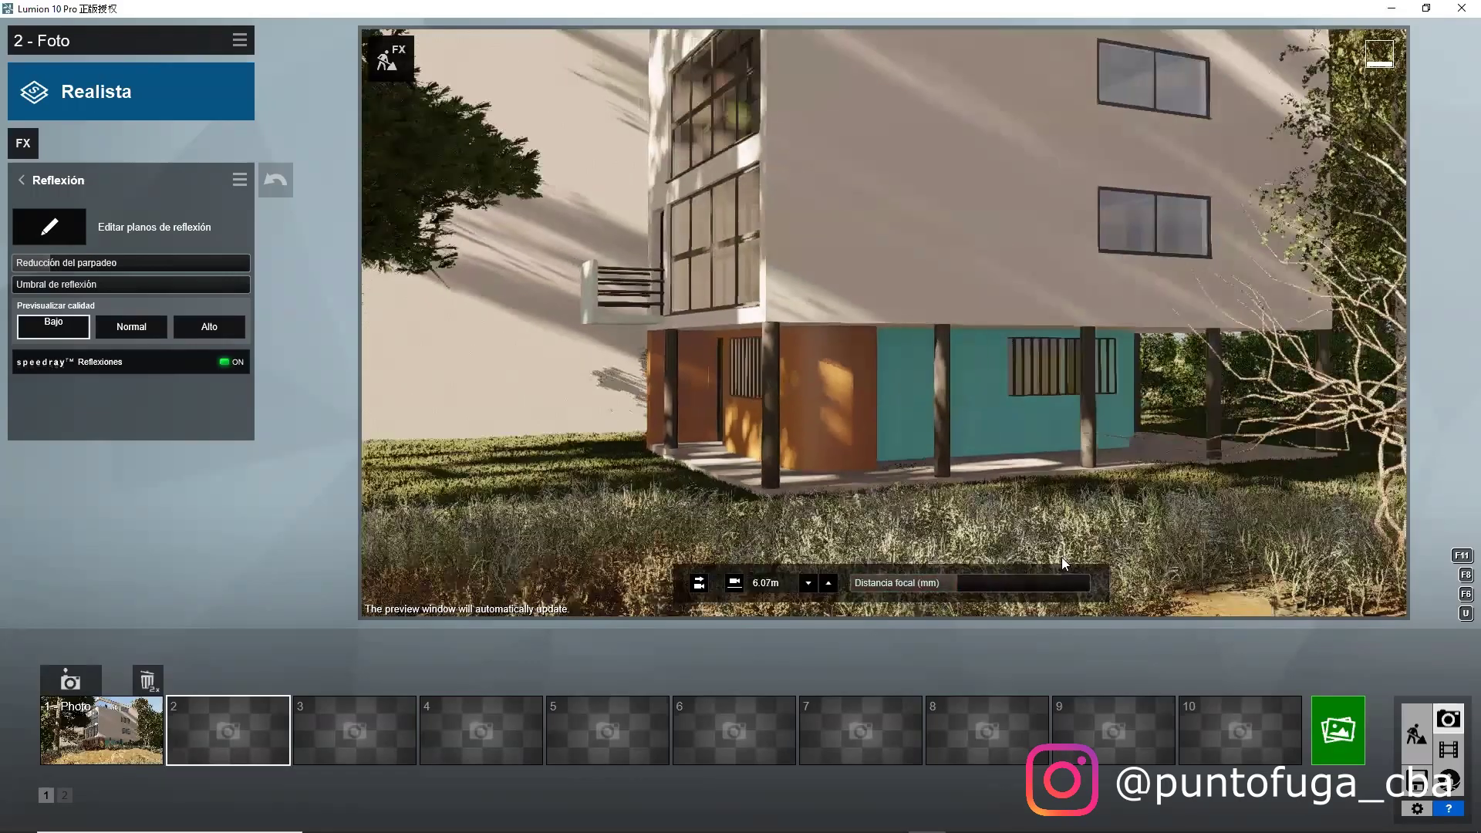
{"action": "key", "text": "s"}
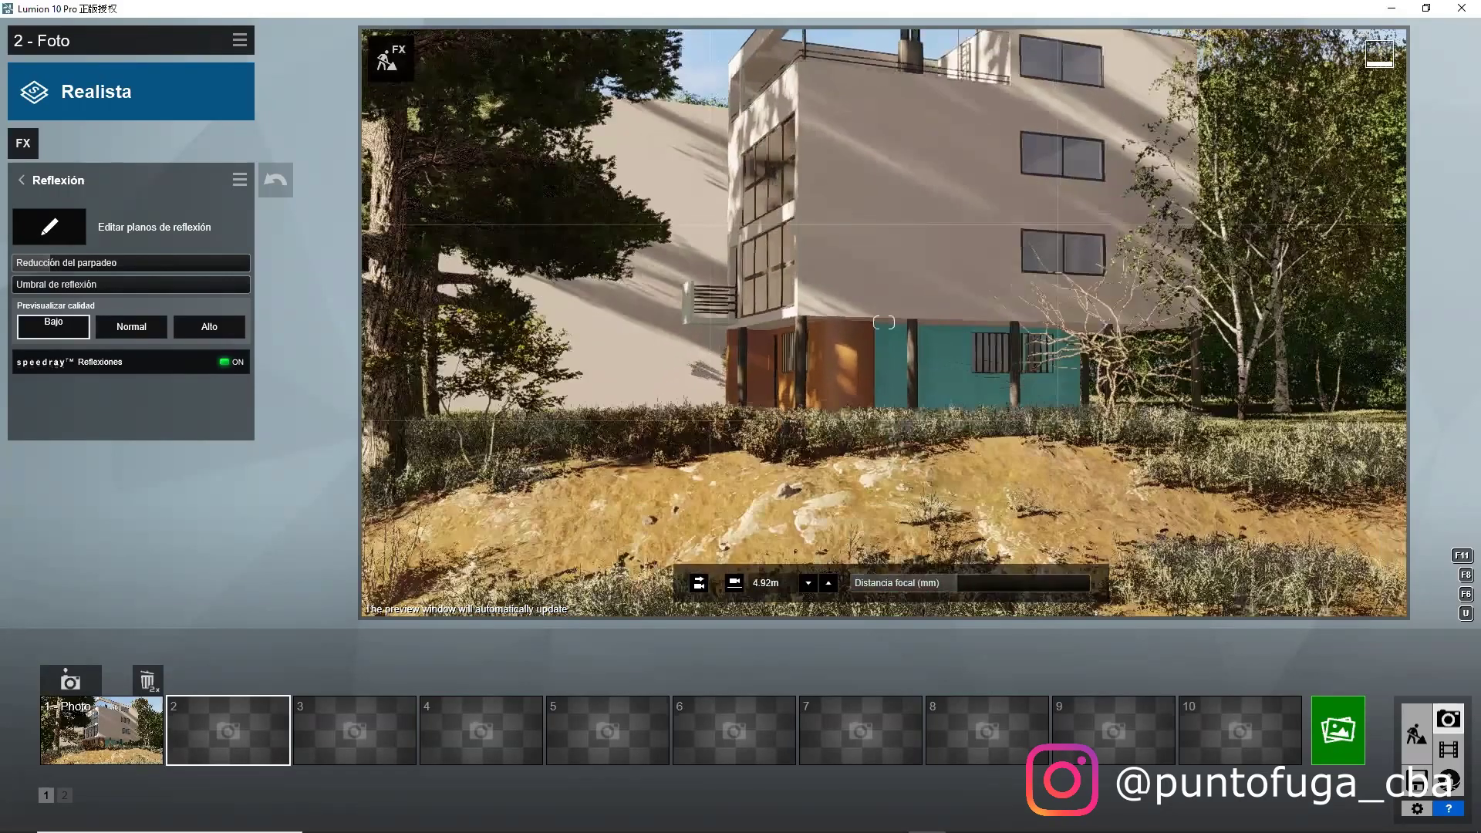
{"action": "key", "text": "w"}
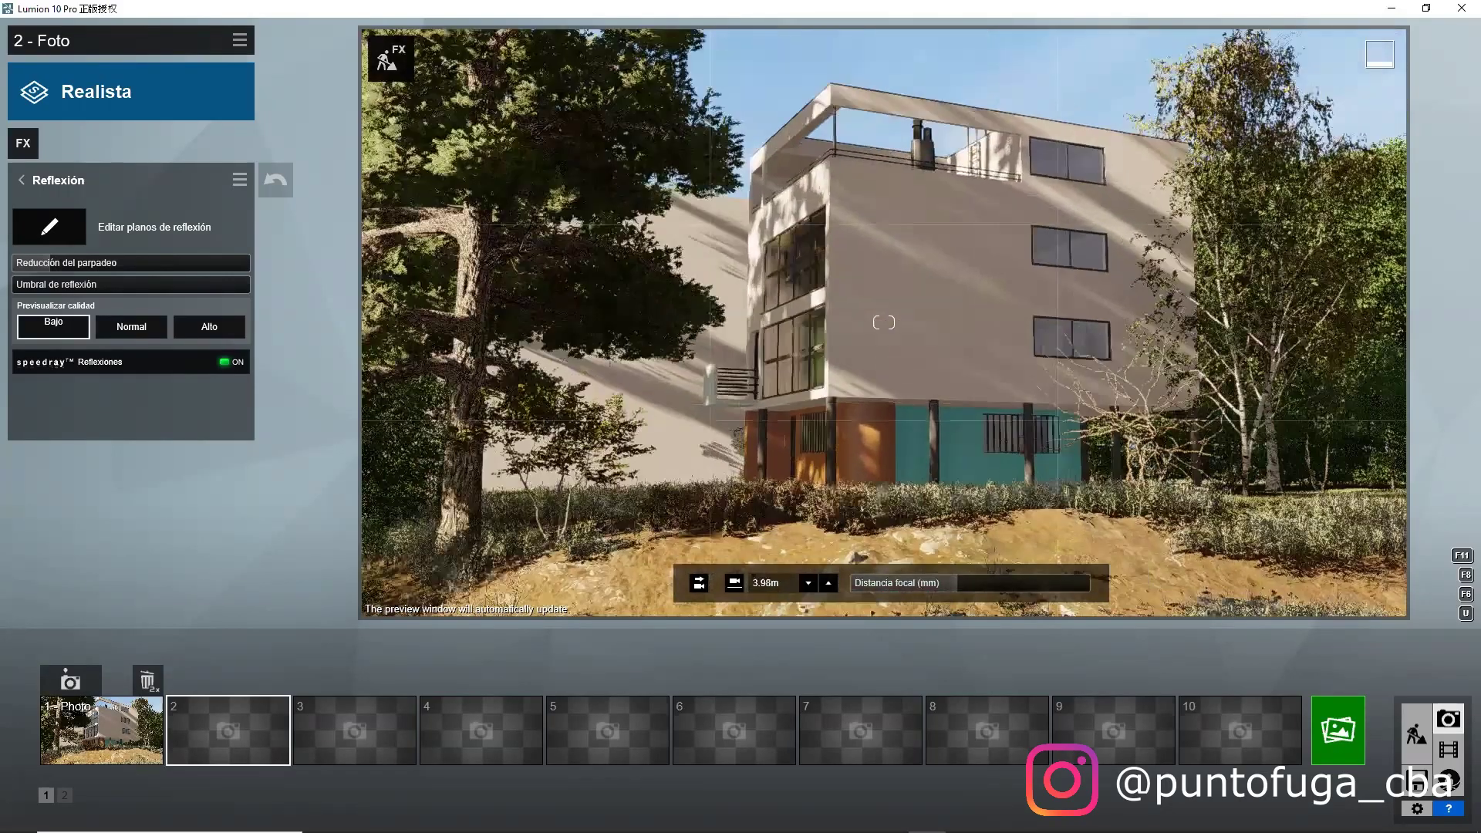
{"action": "key", "text": "w"}
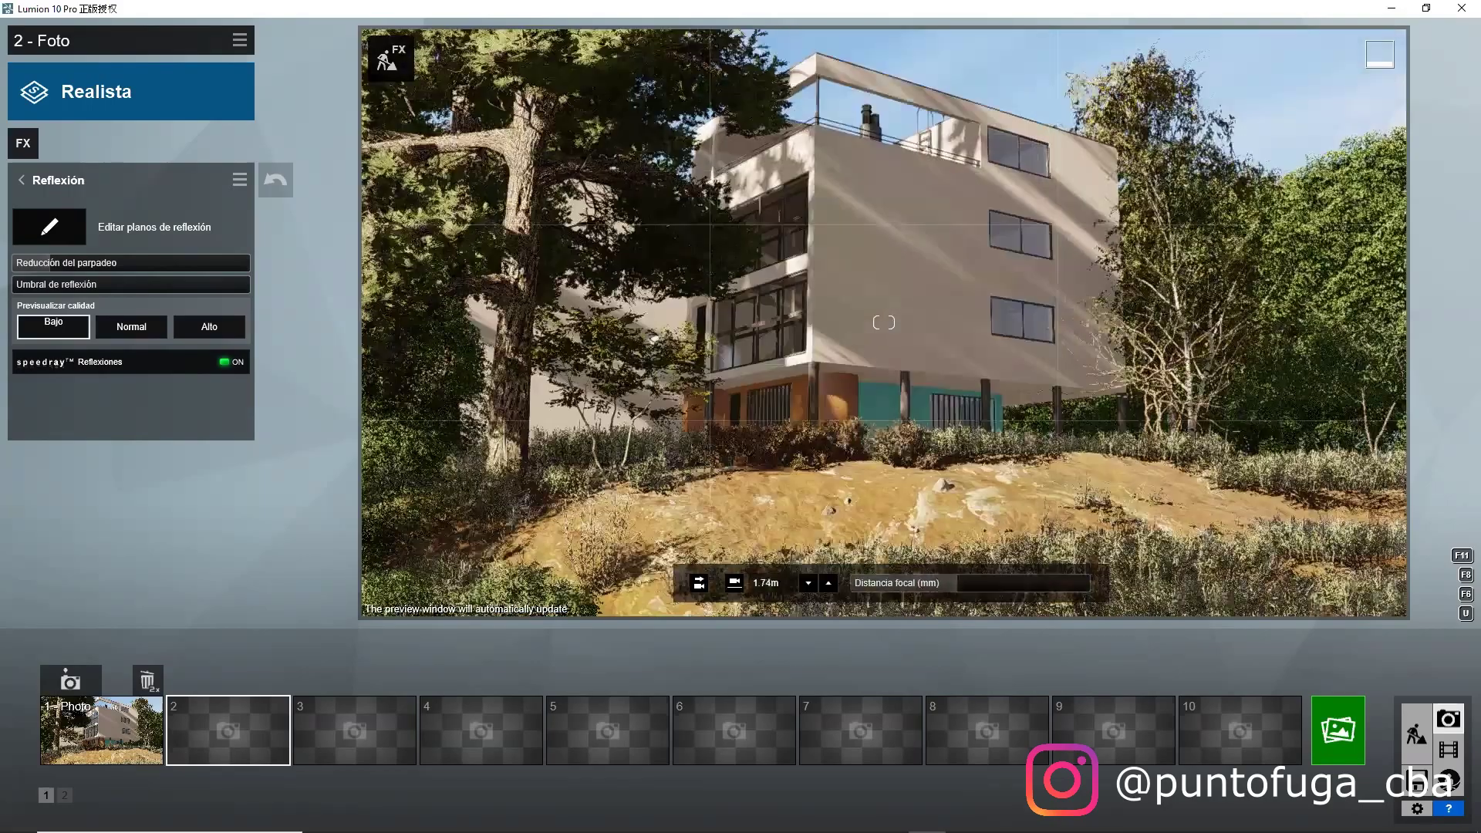
{"action": "key", "text": "w"}
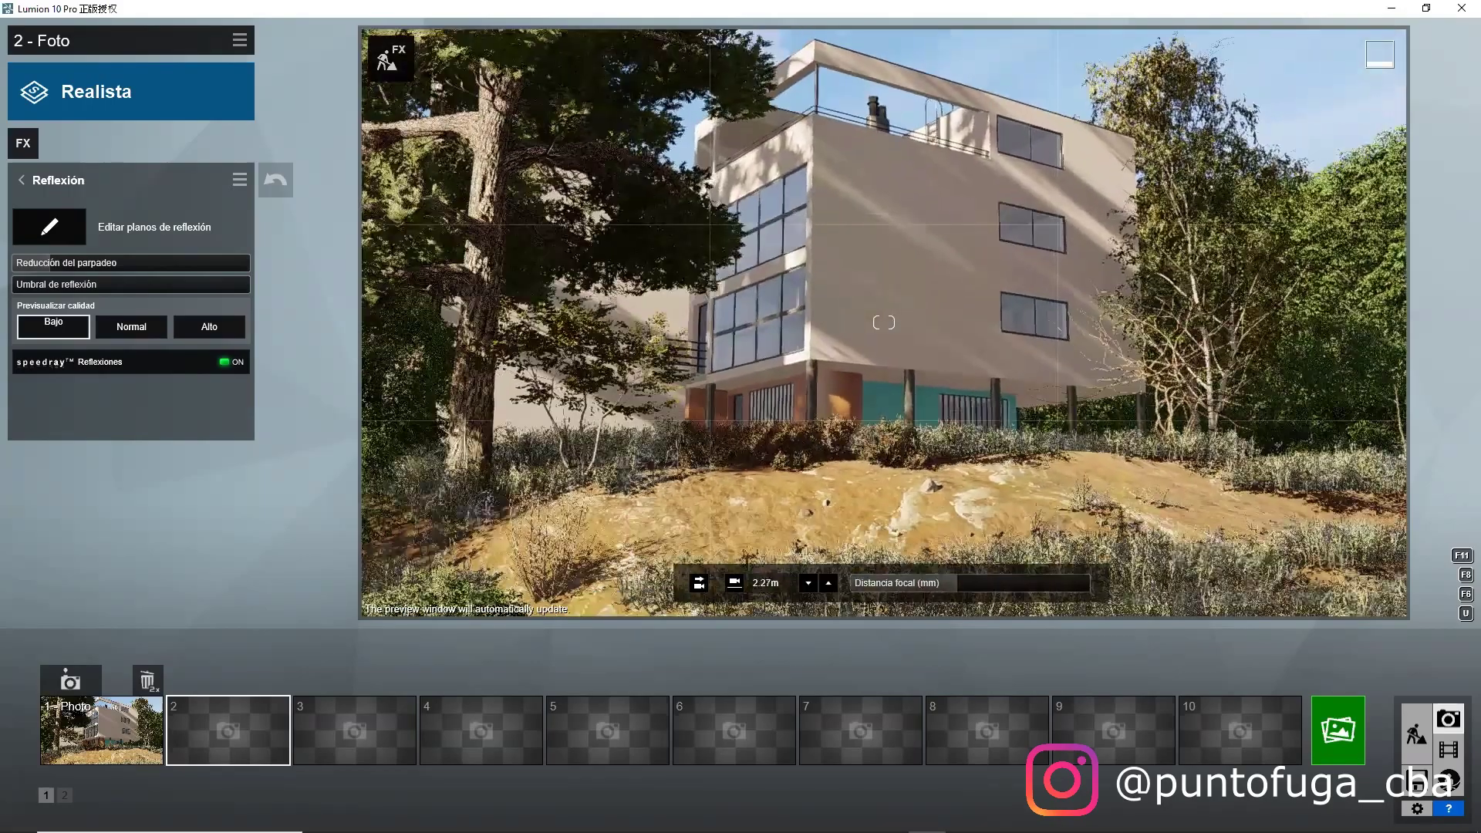
{"action": "key", "text": "q"}
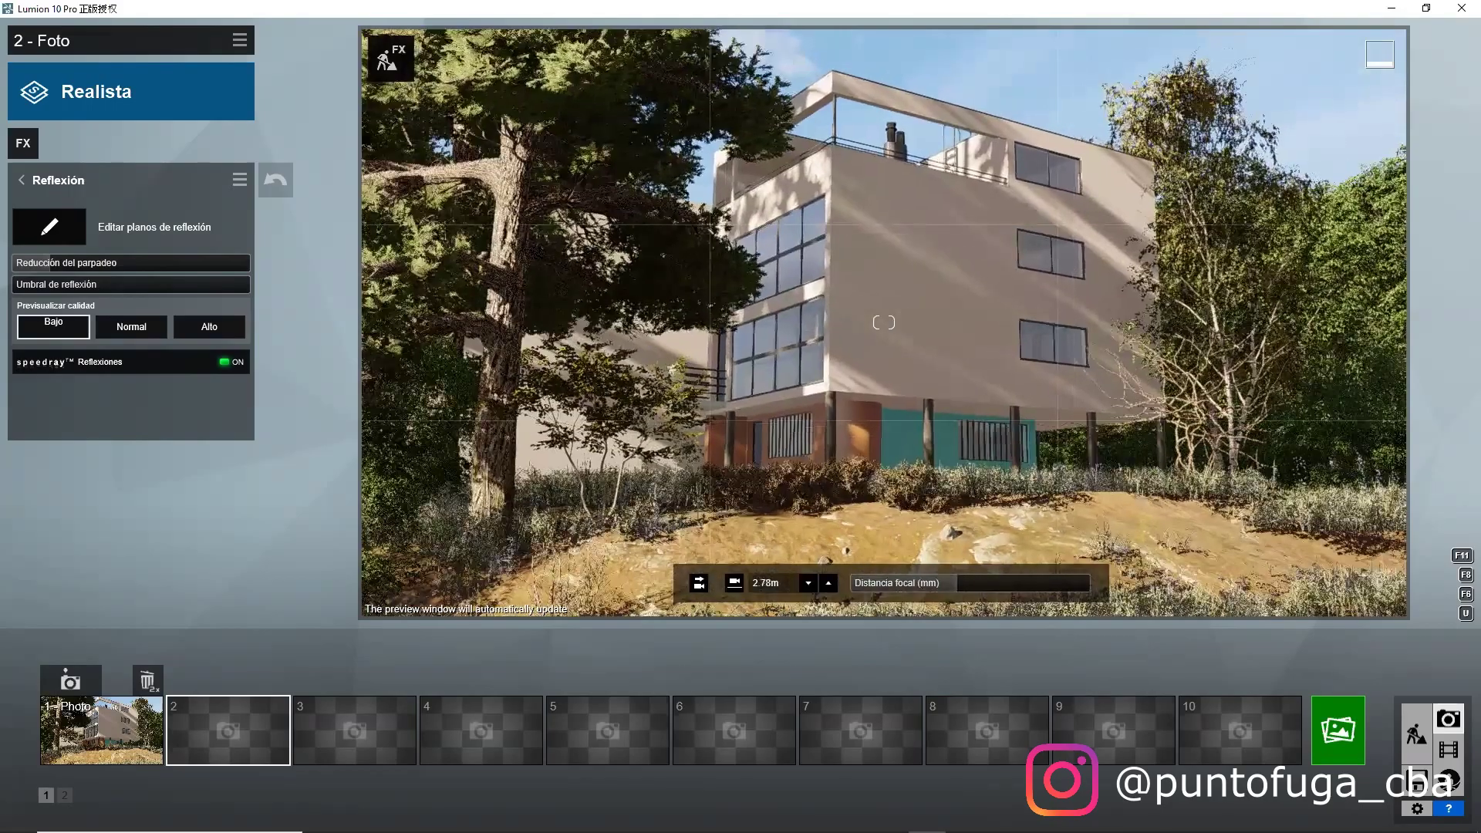
{"action": "key", "text": "q"}
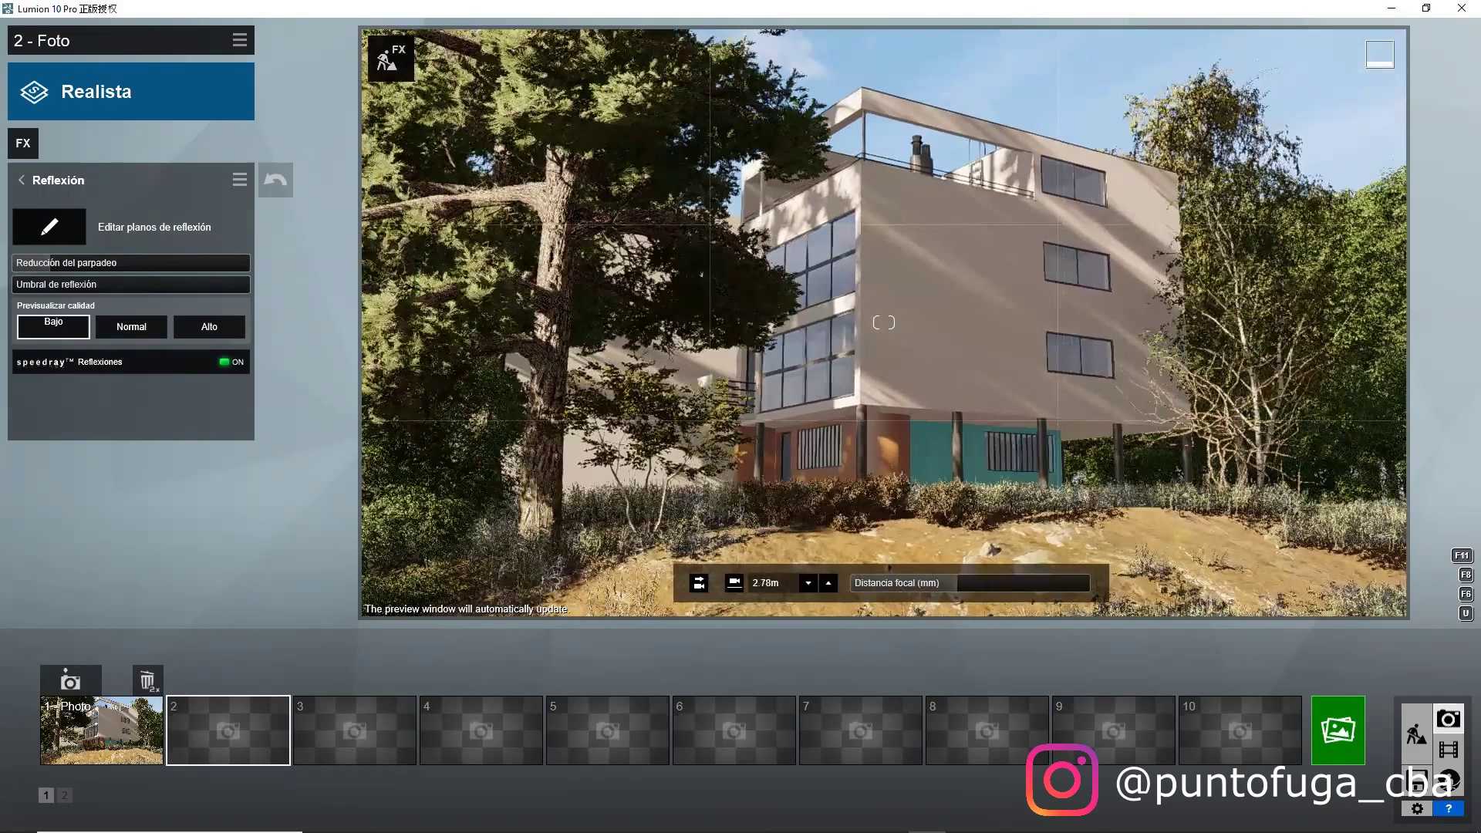
{"action": "key", "text": "e"}
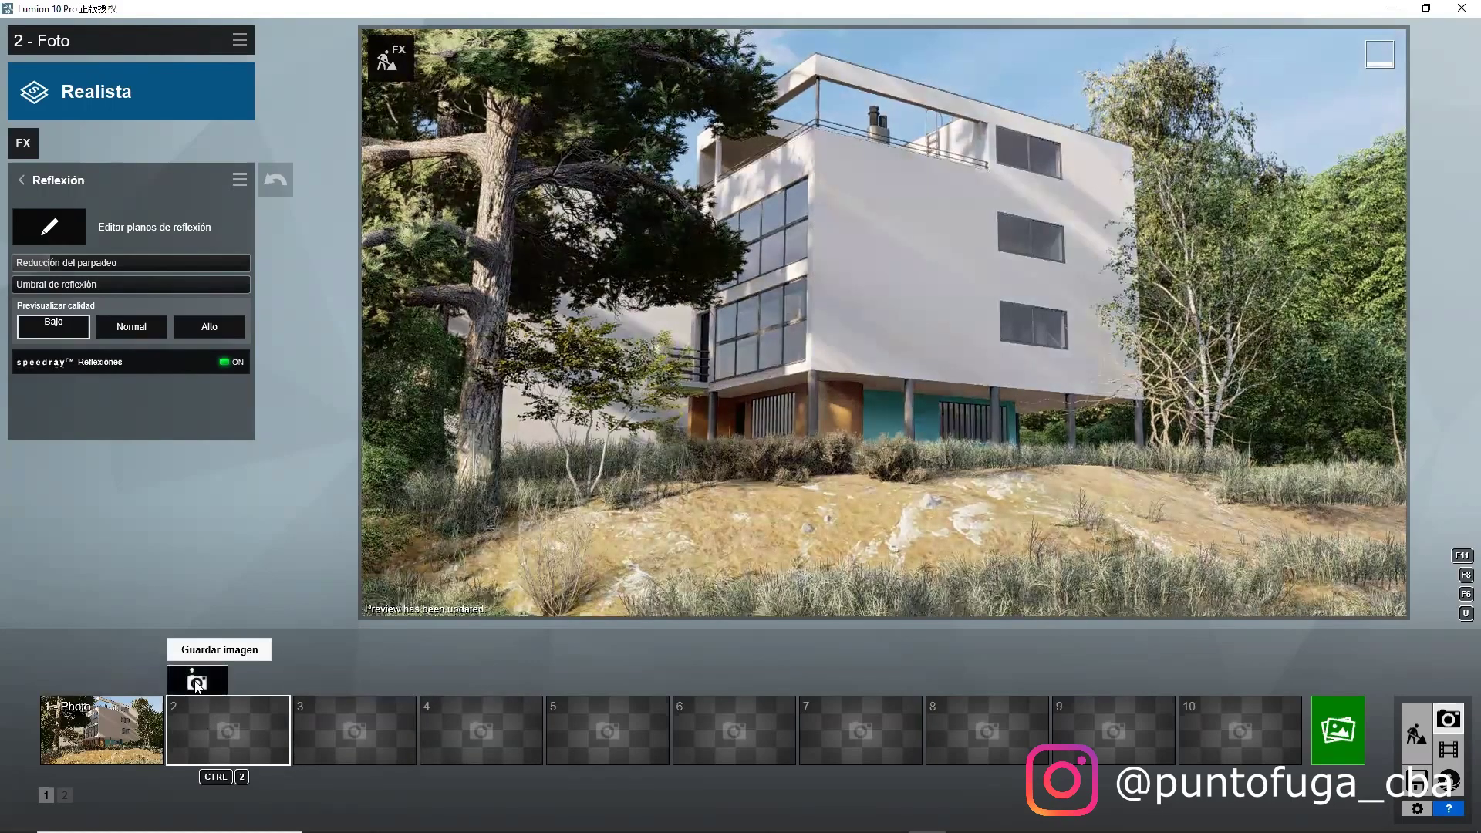
{"action": "left_click", "coordinate": [198, 683]}
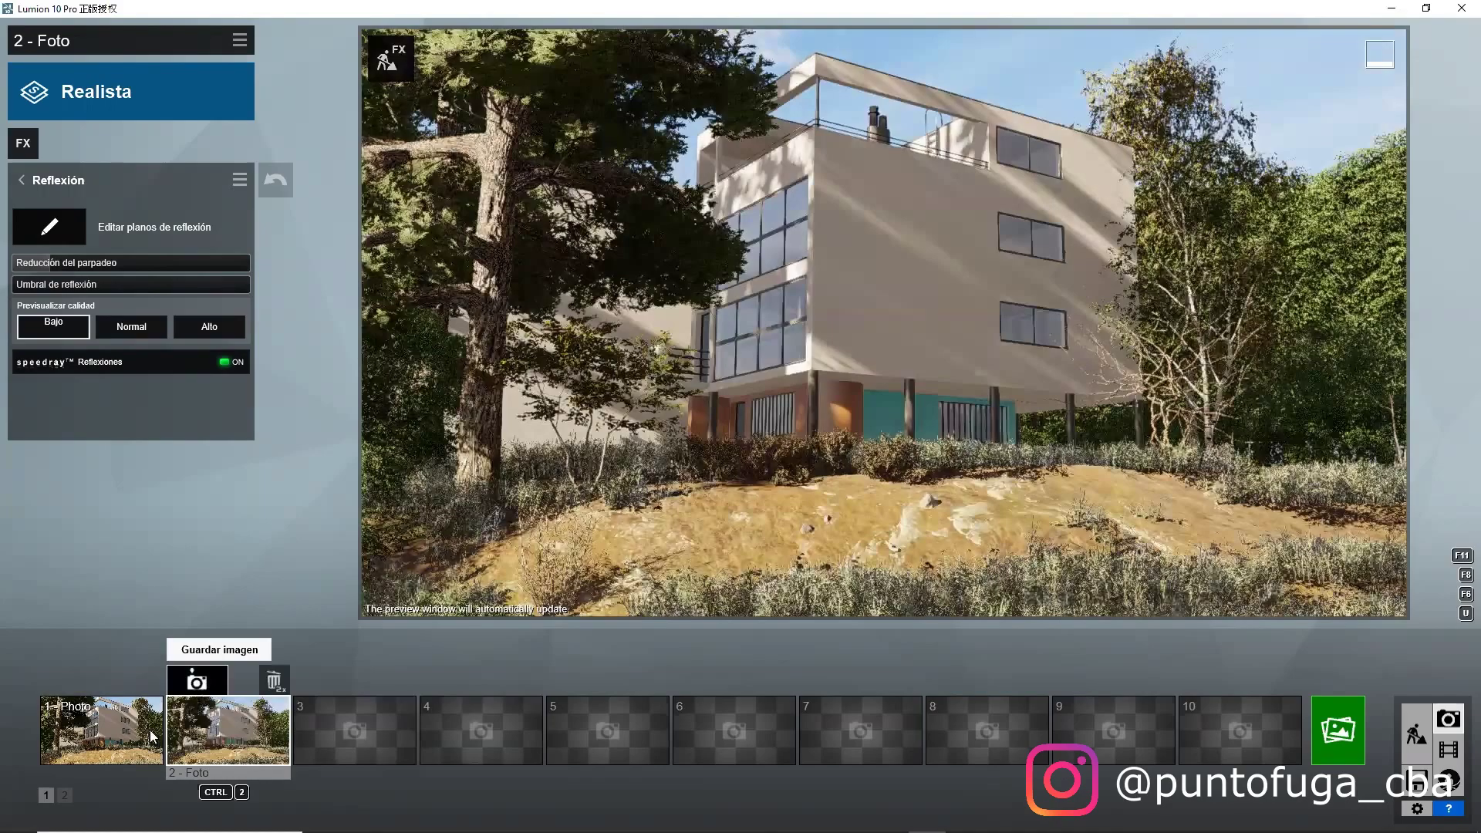
Step: Compare the framing with photo 1, turn the camera slightly so the house shifts toward the birch, and save photo 2 again
{"action": "left_click", "coordinate": [142, 733]}
{"action": "left_click", "coordinate": [214, 734]}
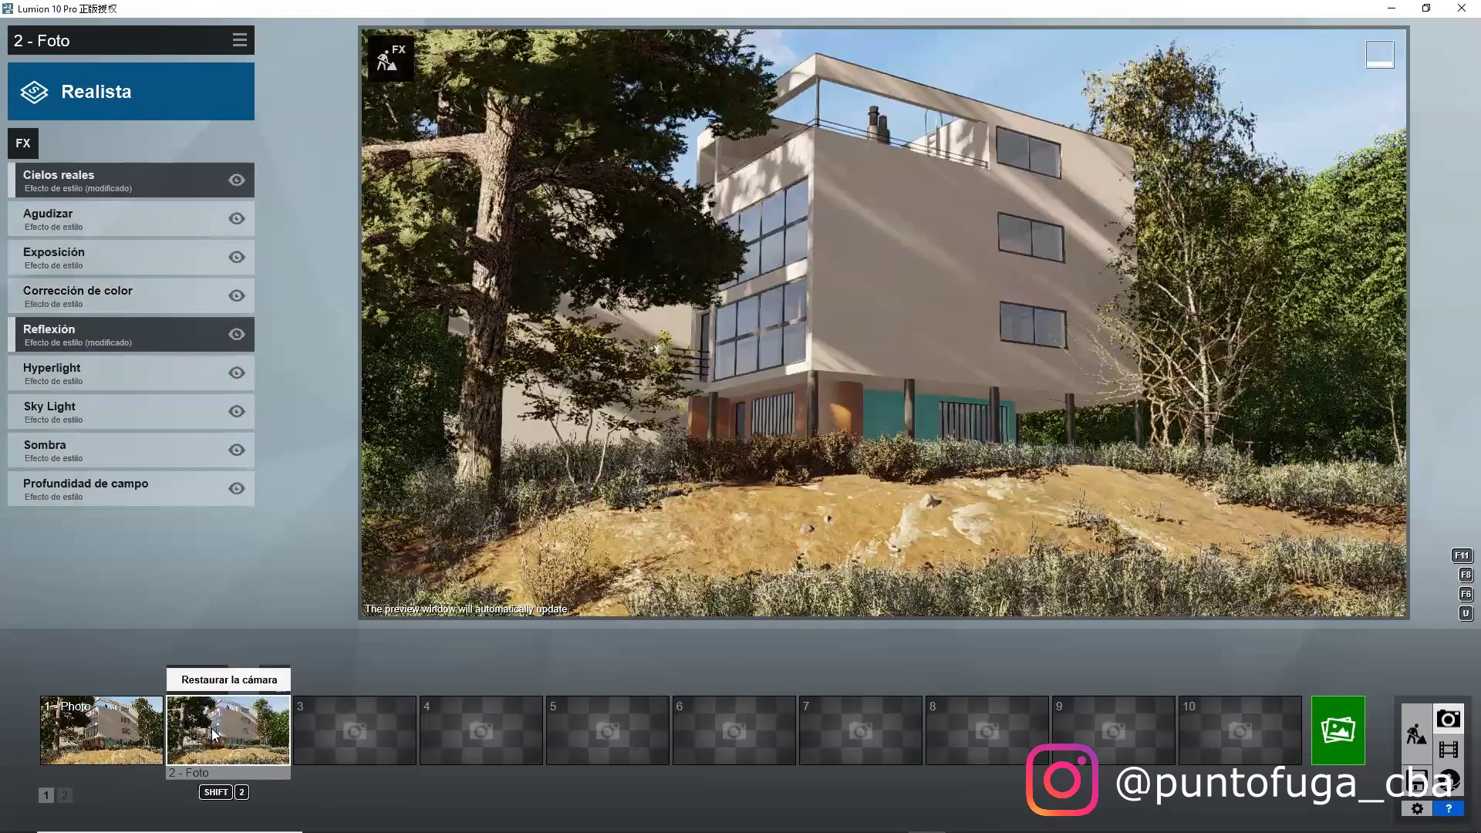
{"action": "left_click", "coordinate": [139, 740]}
{"action": "left_click", "coordinate": [229, 733]}
{"action": "right_click_drag", "start_coordinate": [831, 551], "coordinate": [806, 554]}
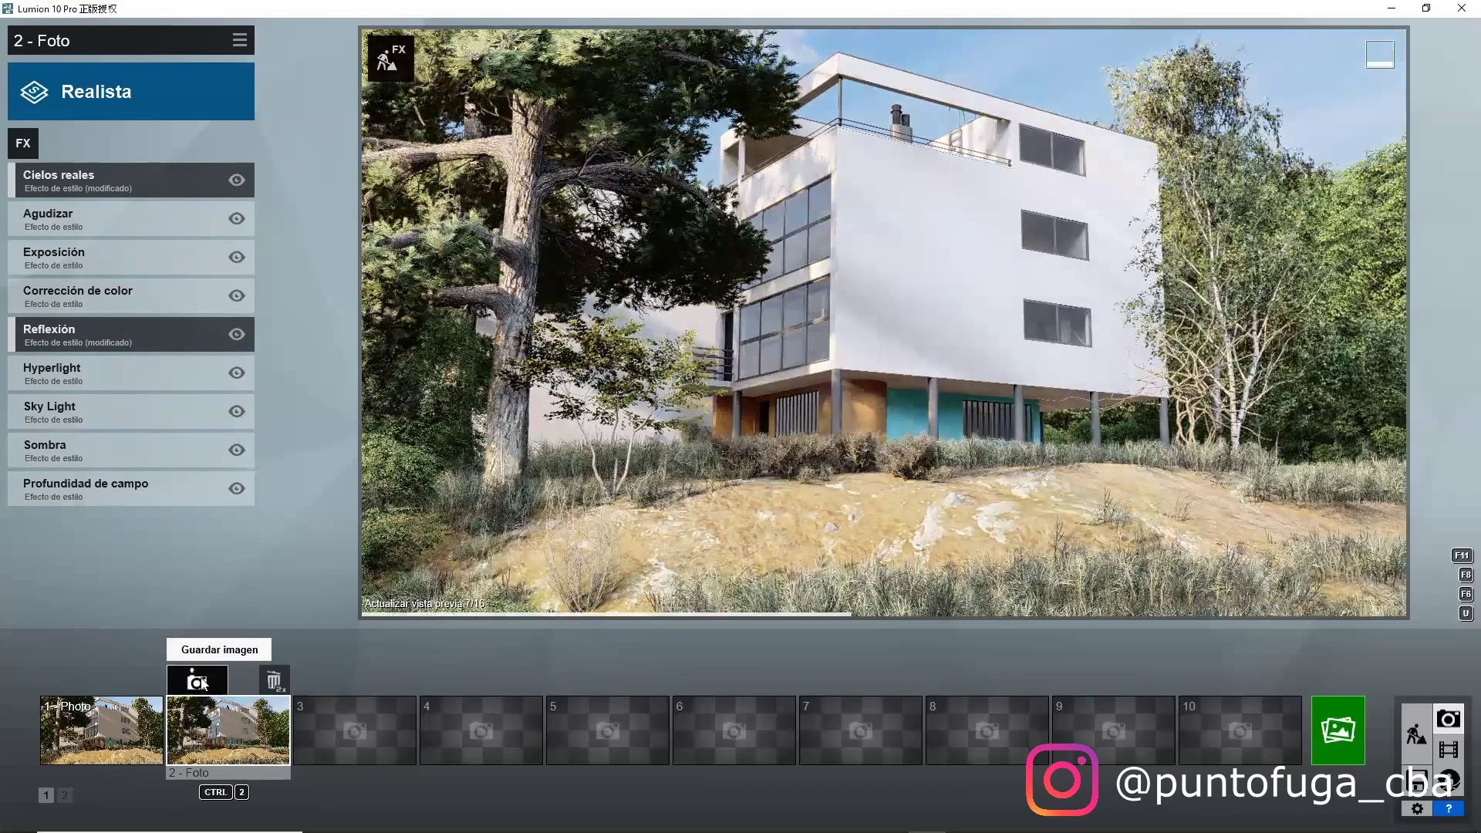
{"action": "left_click", "coordinate": [226, 682]}
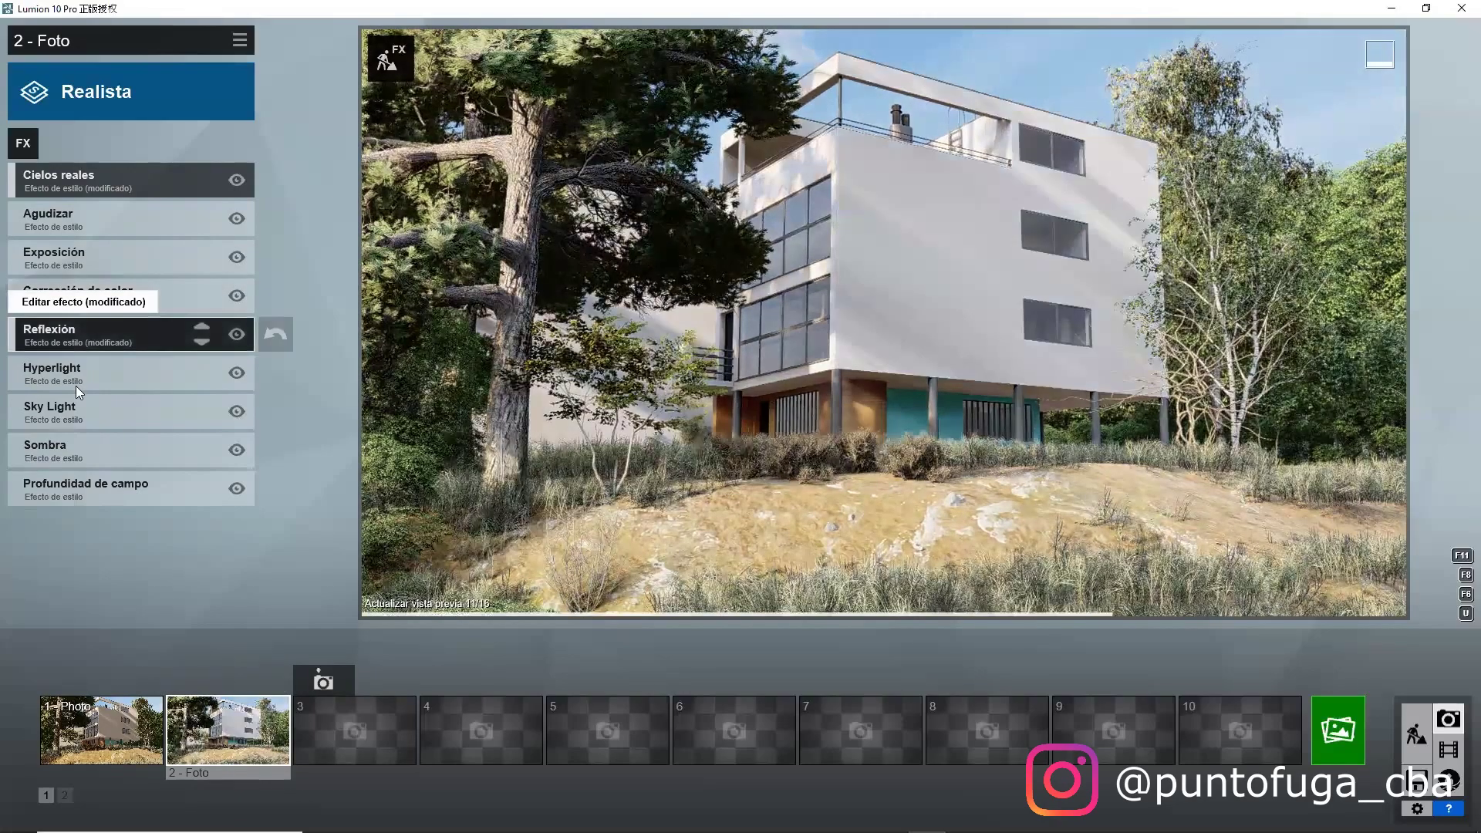
Step: In the Profundidad de campo effect, turn on Enfoque automático and set Cantidad to about 26.7
{"action": "left_click", "coordinate": [85, 489]}
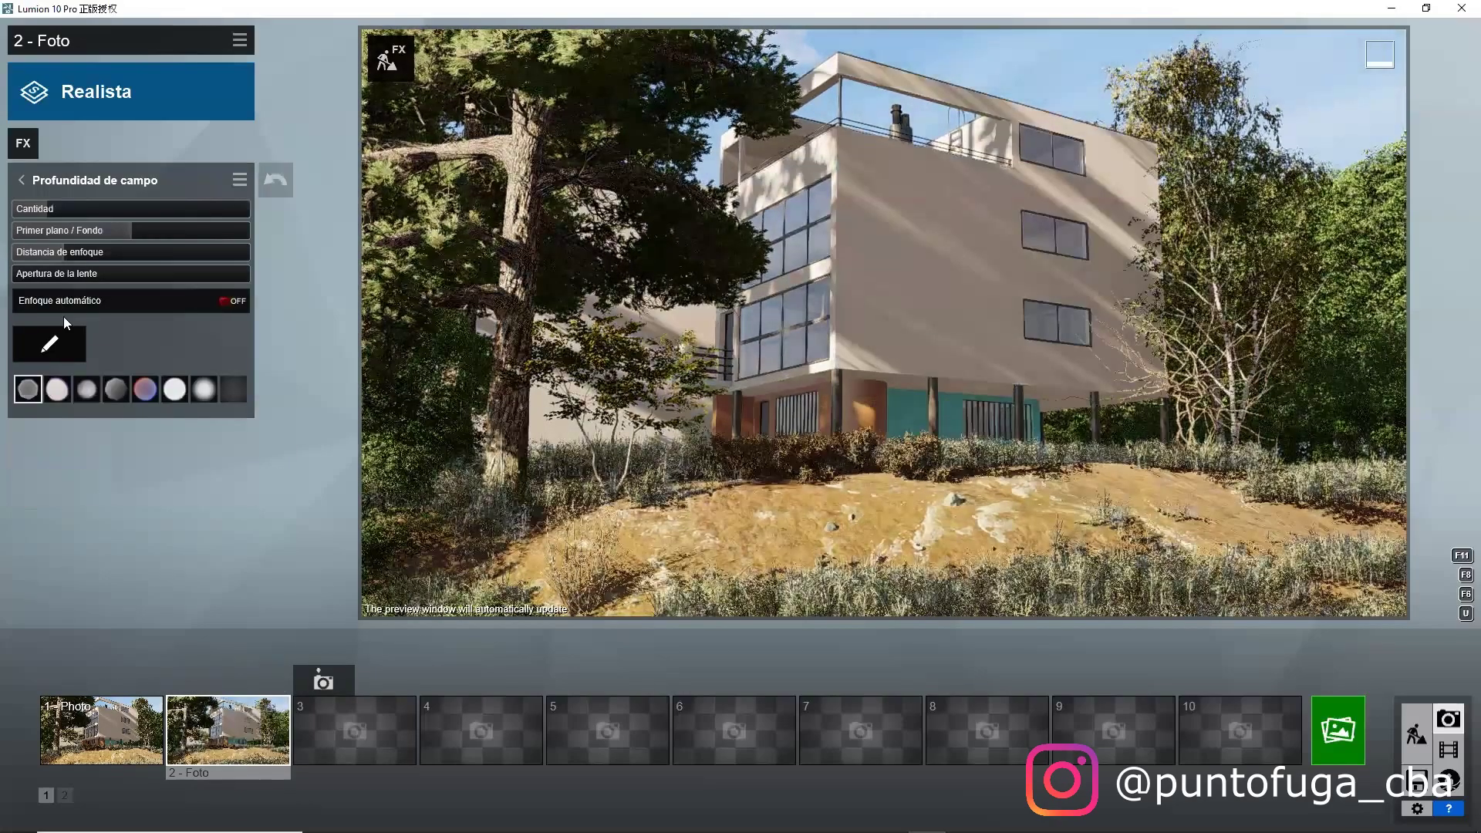
{"action": "left_click", "coordinate": [225, 301]}
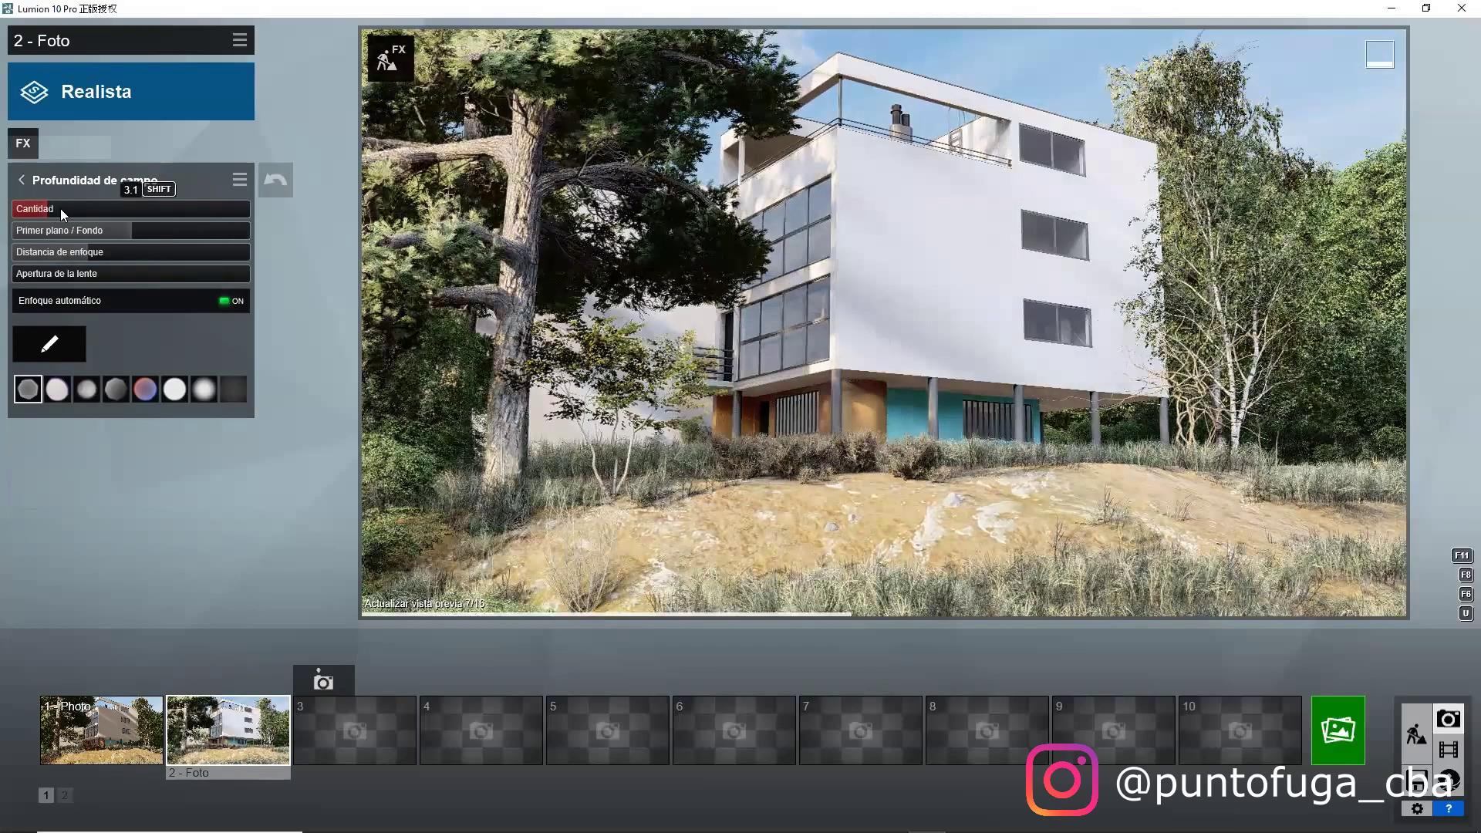
{"action": "left_click_drag", "start_coordinate": [61, 209], "coordinate": [83, 205]}
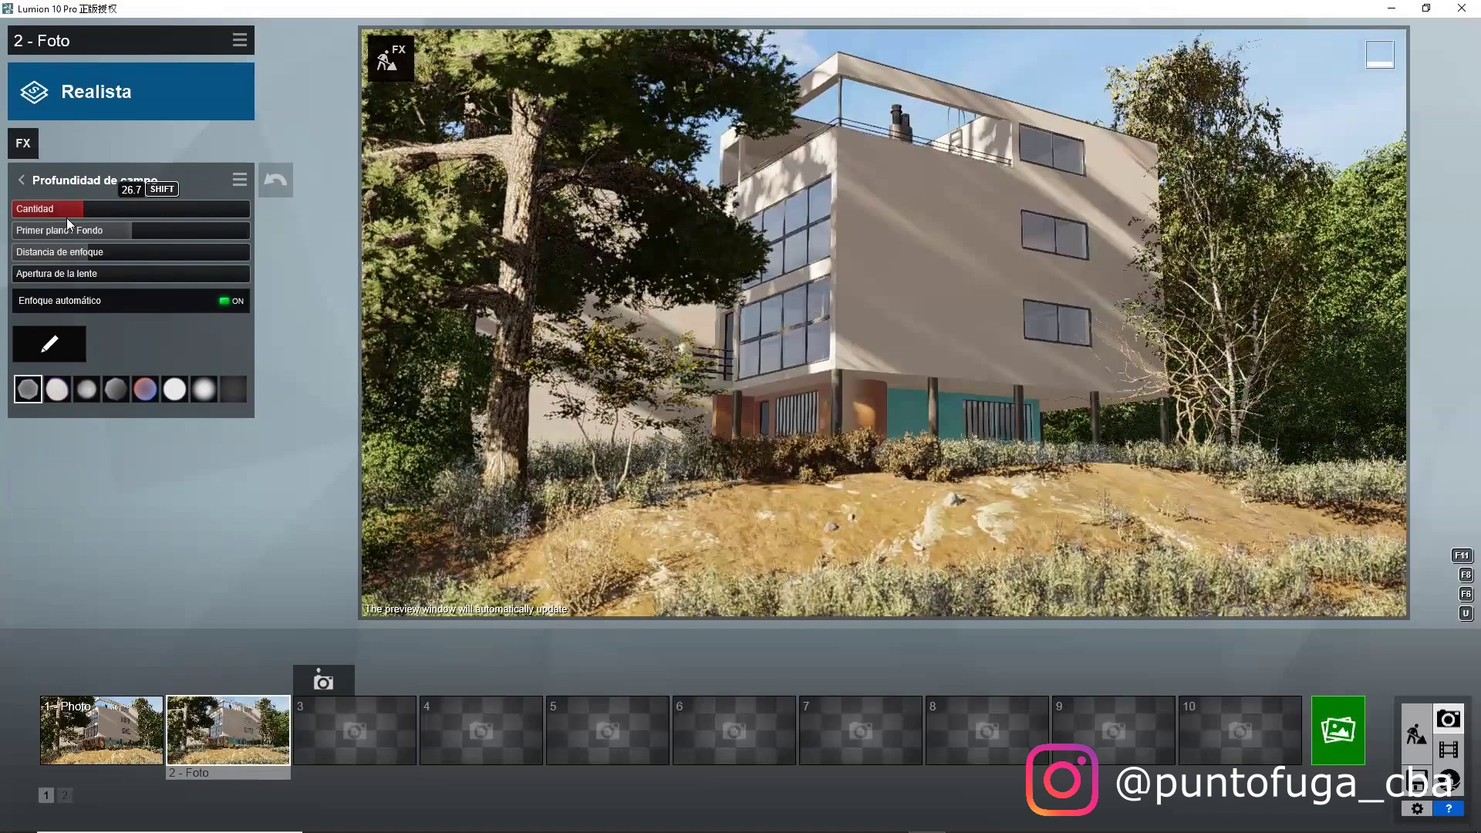
{"action": "left_click", "coordinate": [25, 185]}
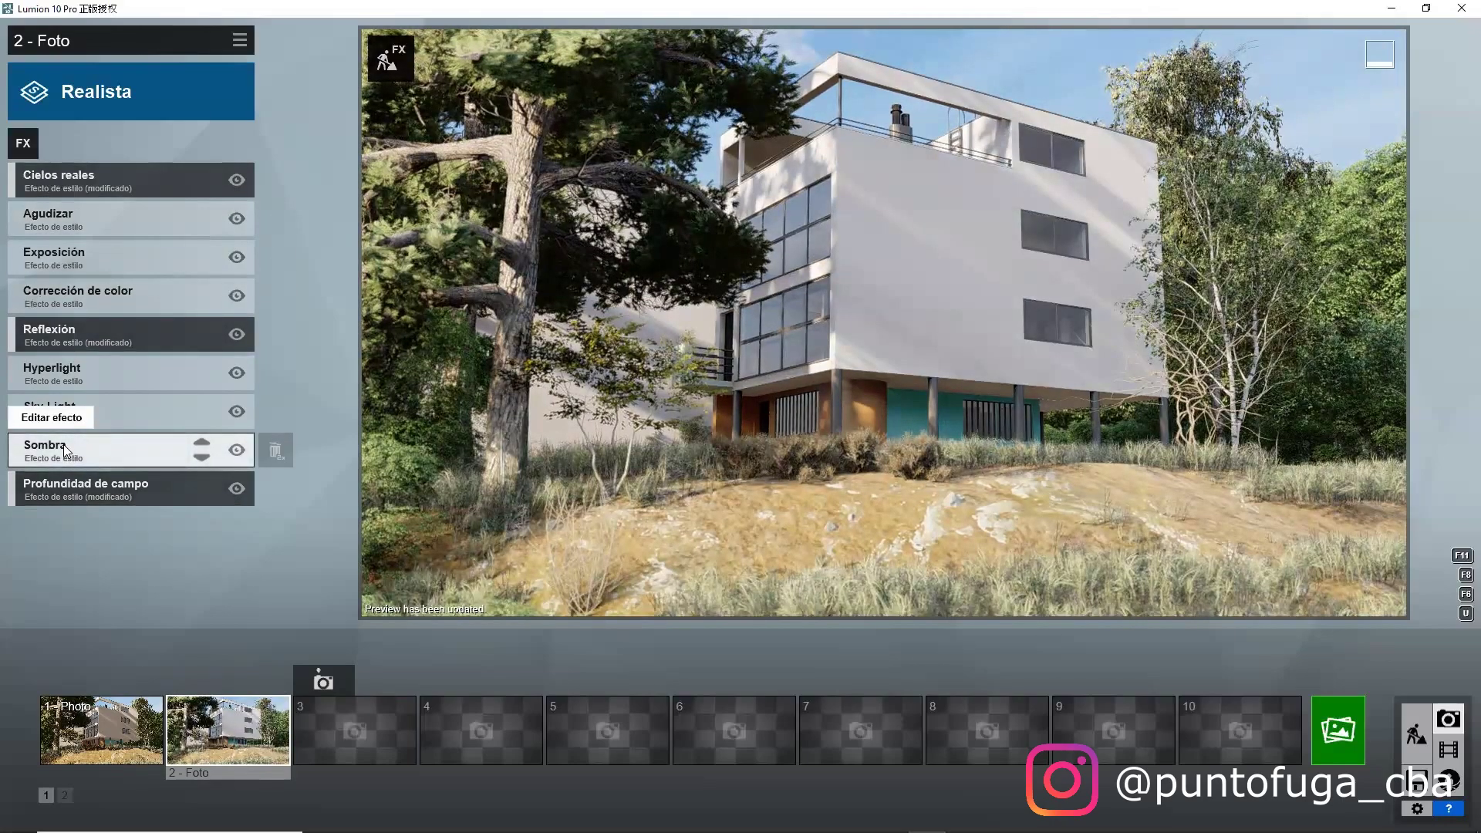
Step: Add the Corregir fugas verticales camera effect to the photo and reduce its Cantidad to about three quarters
{"action": "left_click", "coordinate": [23, 144]}
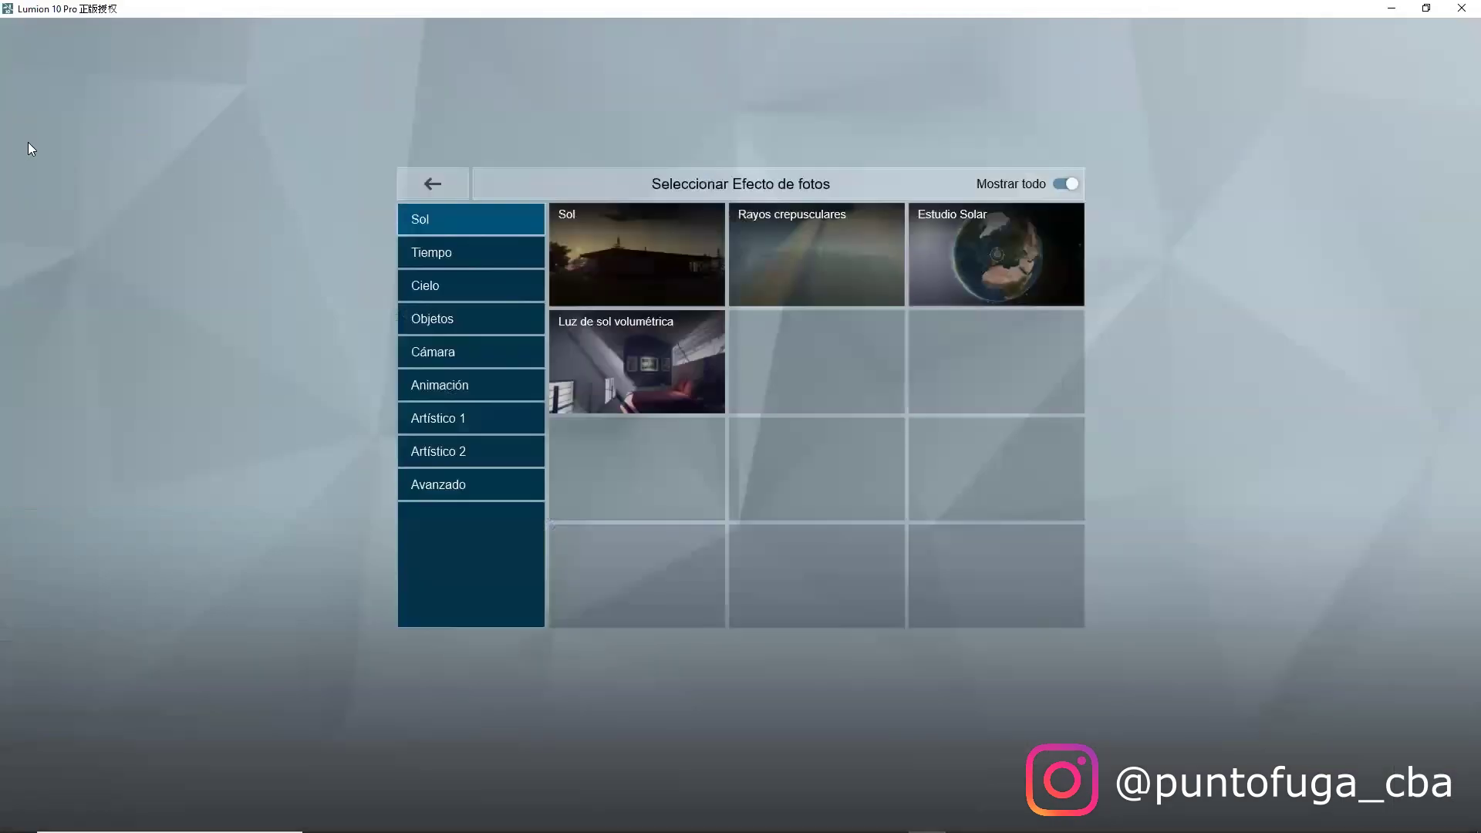
{"action": "left_click", "coordinate": [432, 352]}
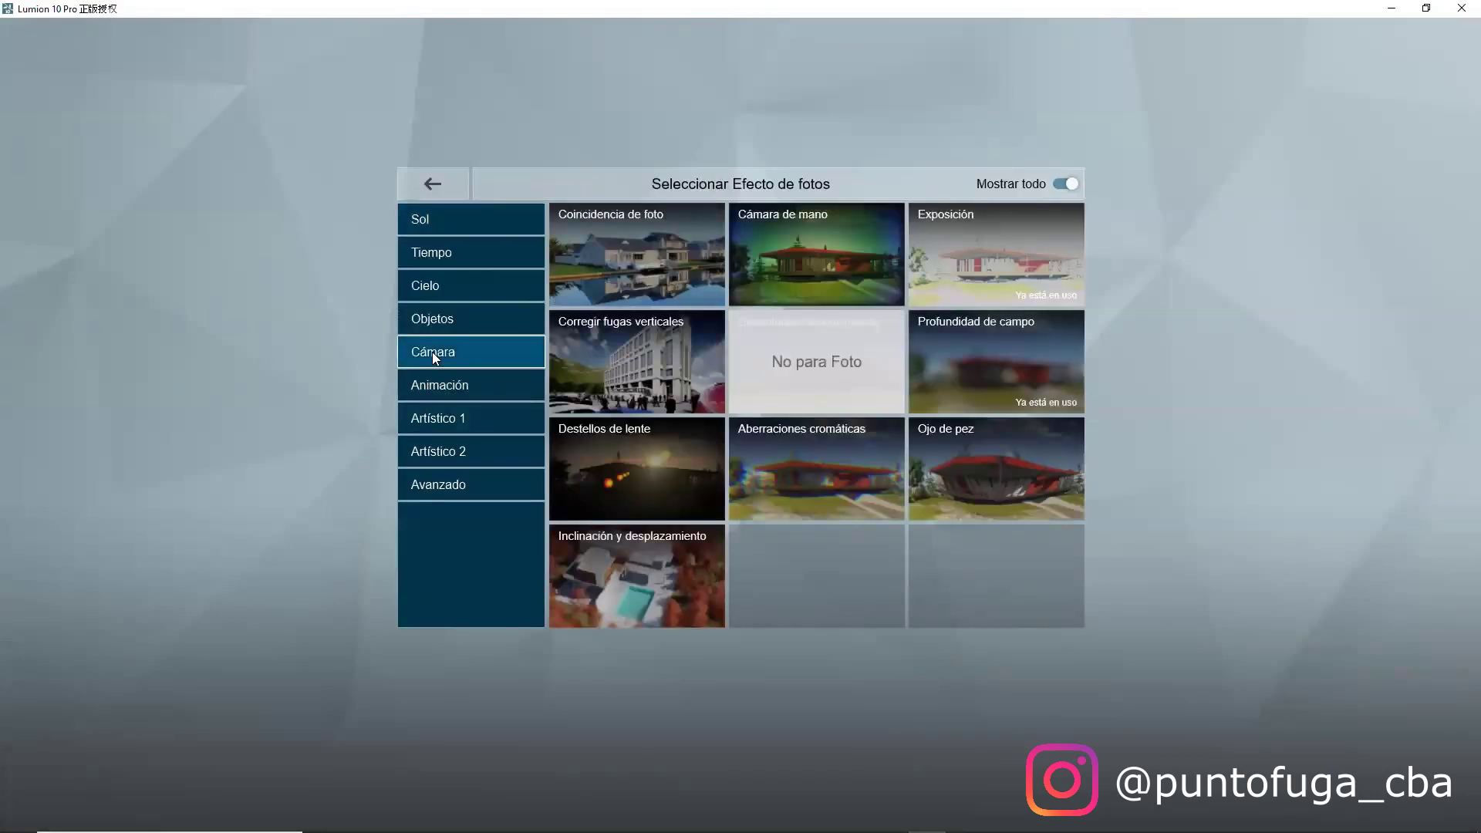
{"action": "left_click", "coordinate": [630, 361]}
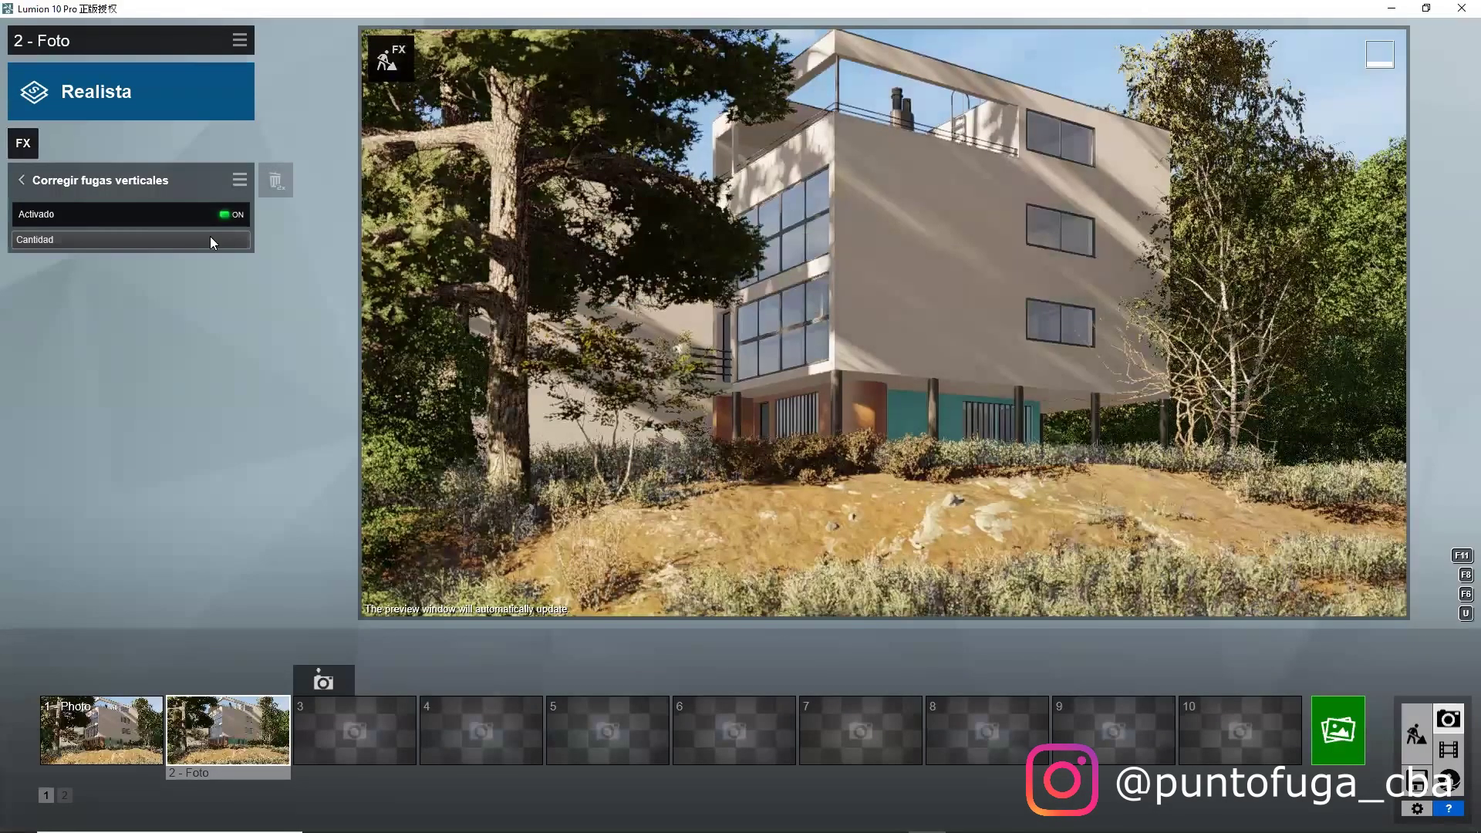
{"action": "left_click_drag", "start_coordinate": [229, 240], "coordinate": [188, 241]}
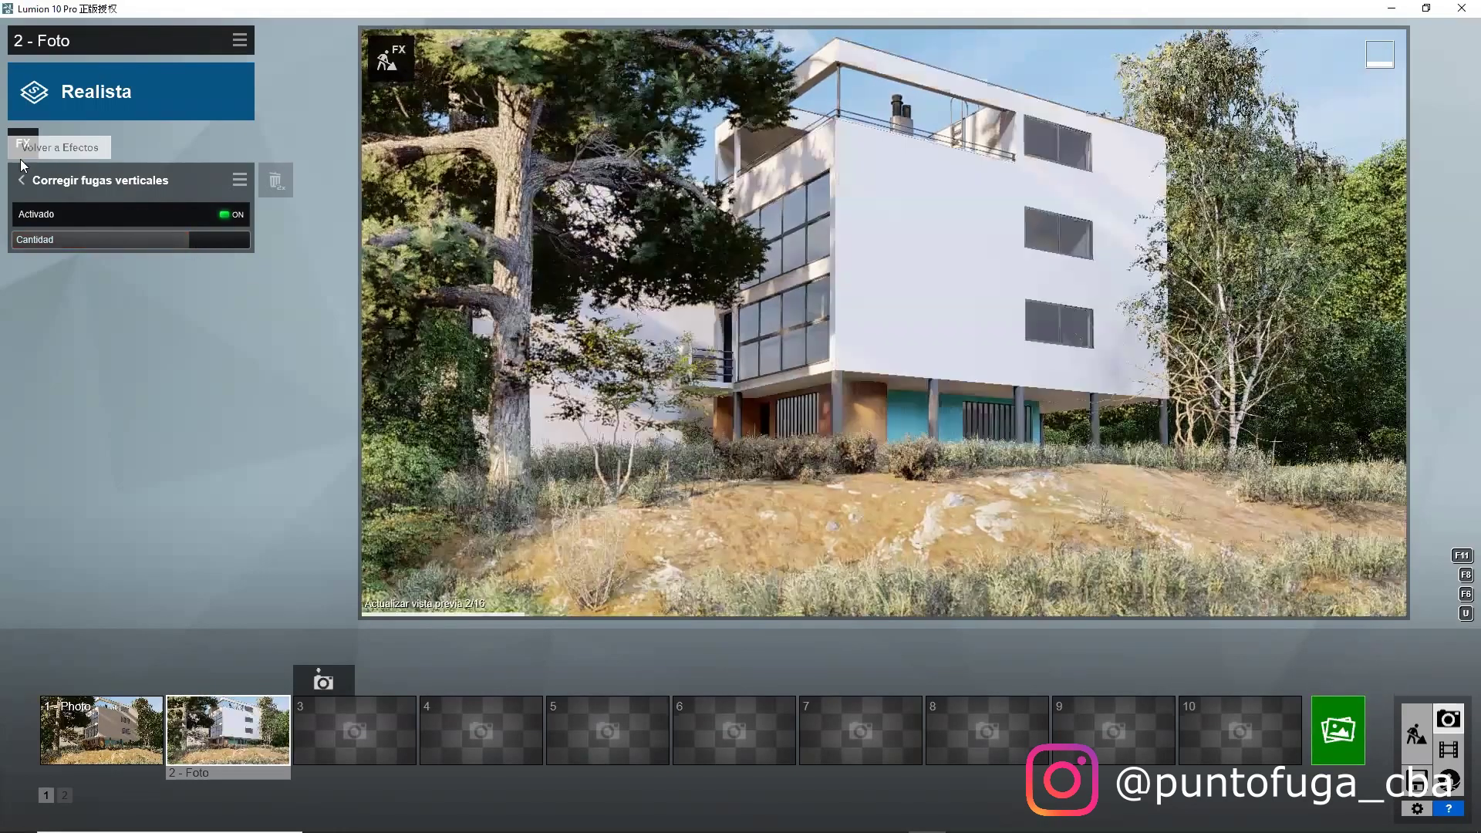
{"action": "left_click", "coordinate": [22, 179]}
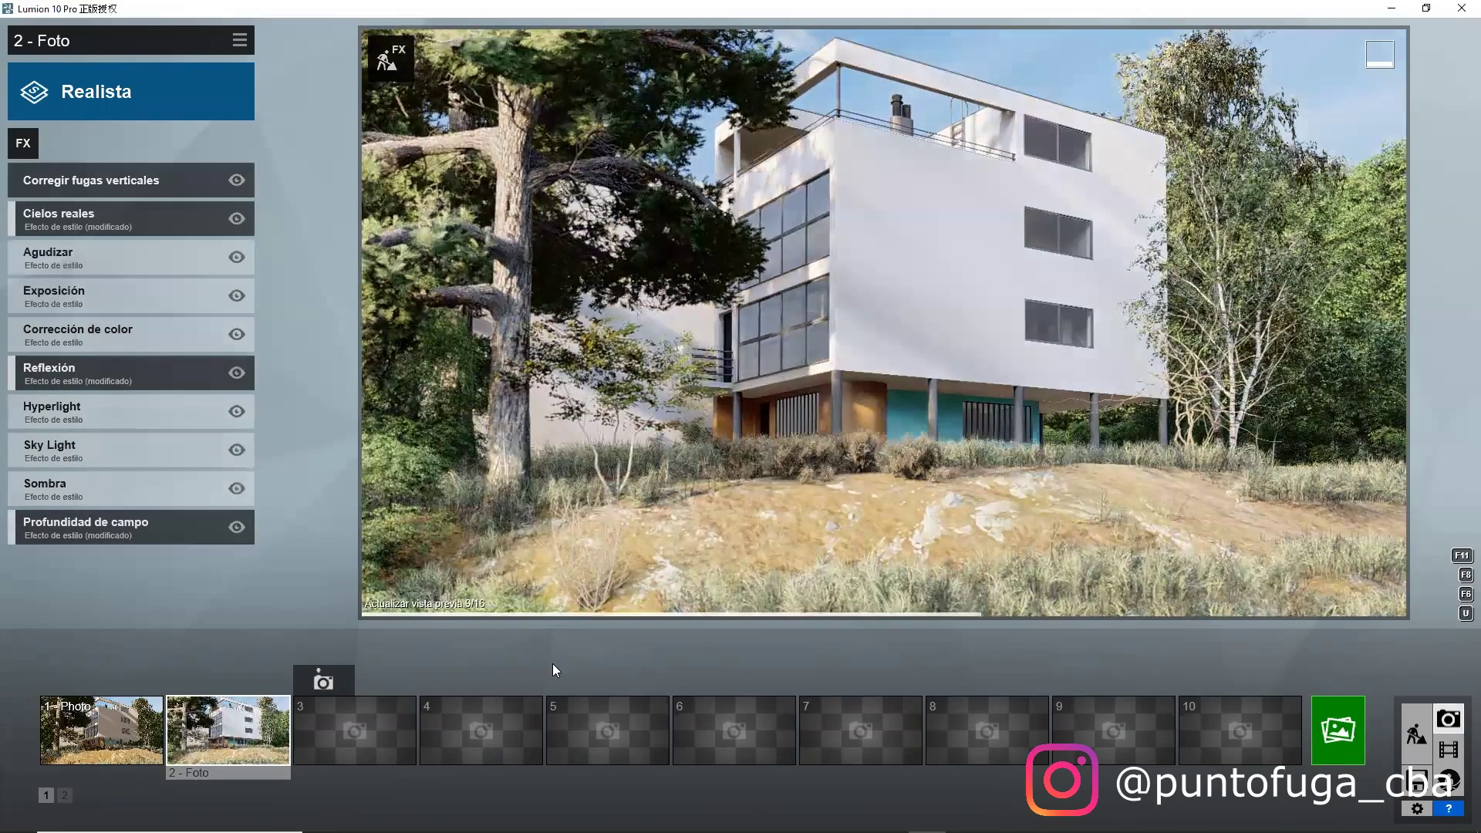
Step: In the Reflexión effect, set the preview quality to Alto and raise Umbral de reflexión to a little over a third
{"action": "mouse_move", "coordinate": [821, 573]}
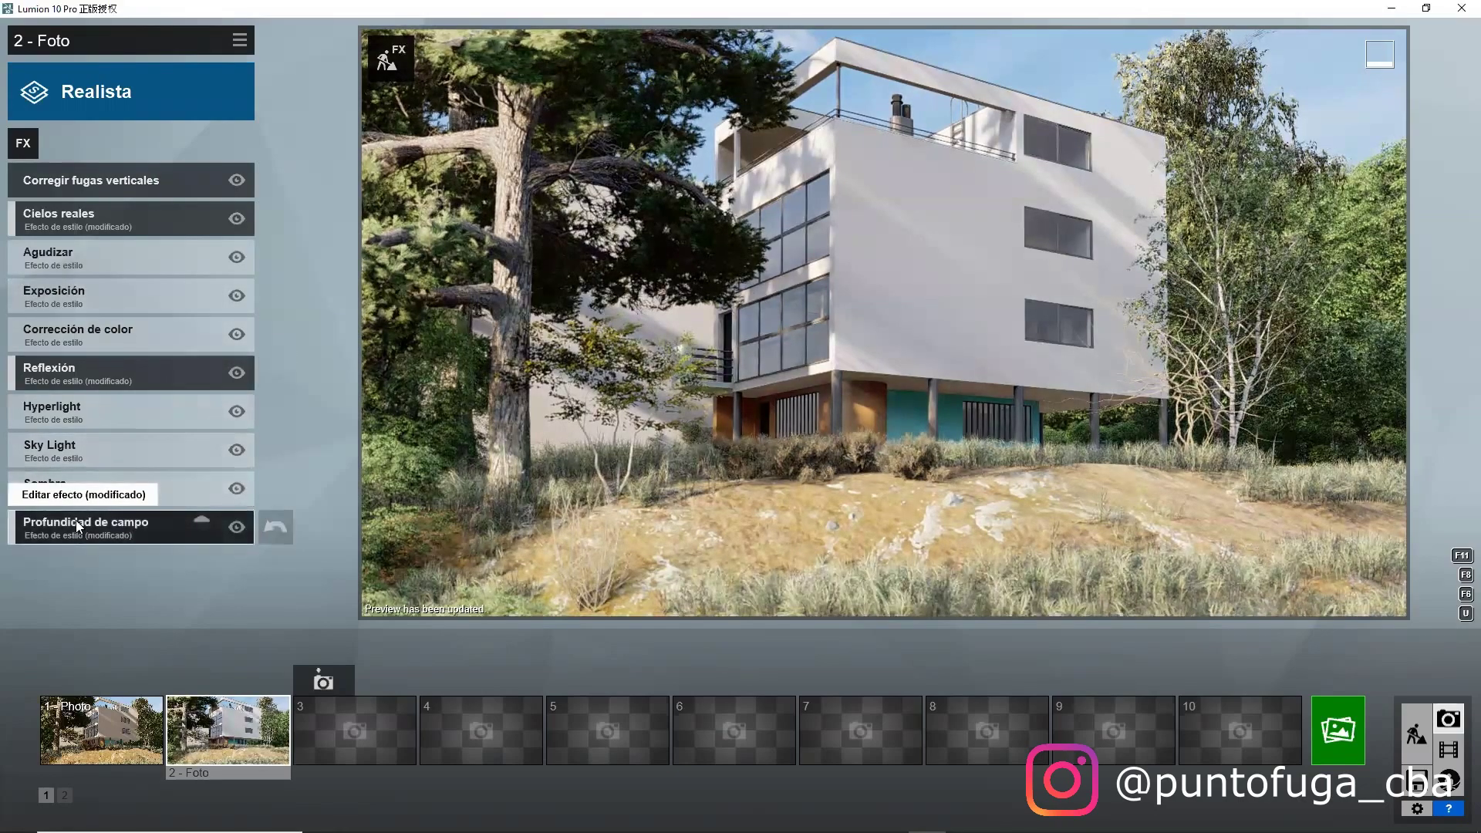
{"action": "left_click", "coordinate": [65, 368]}
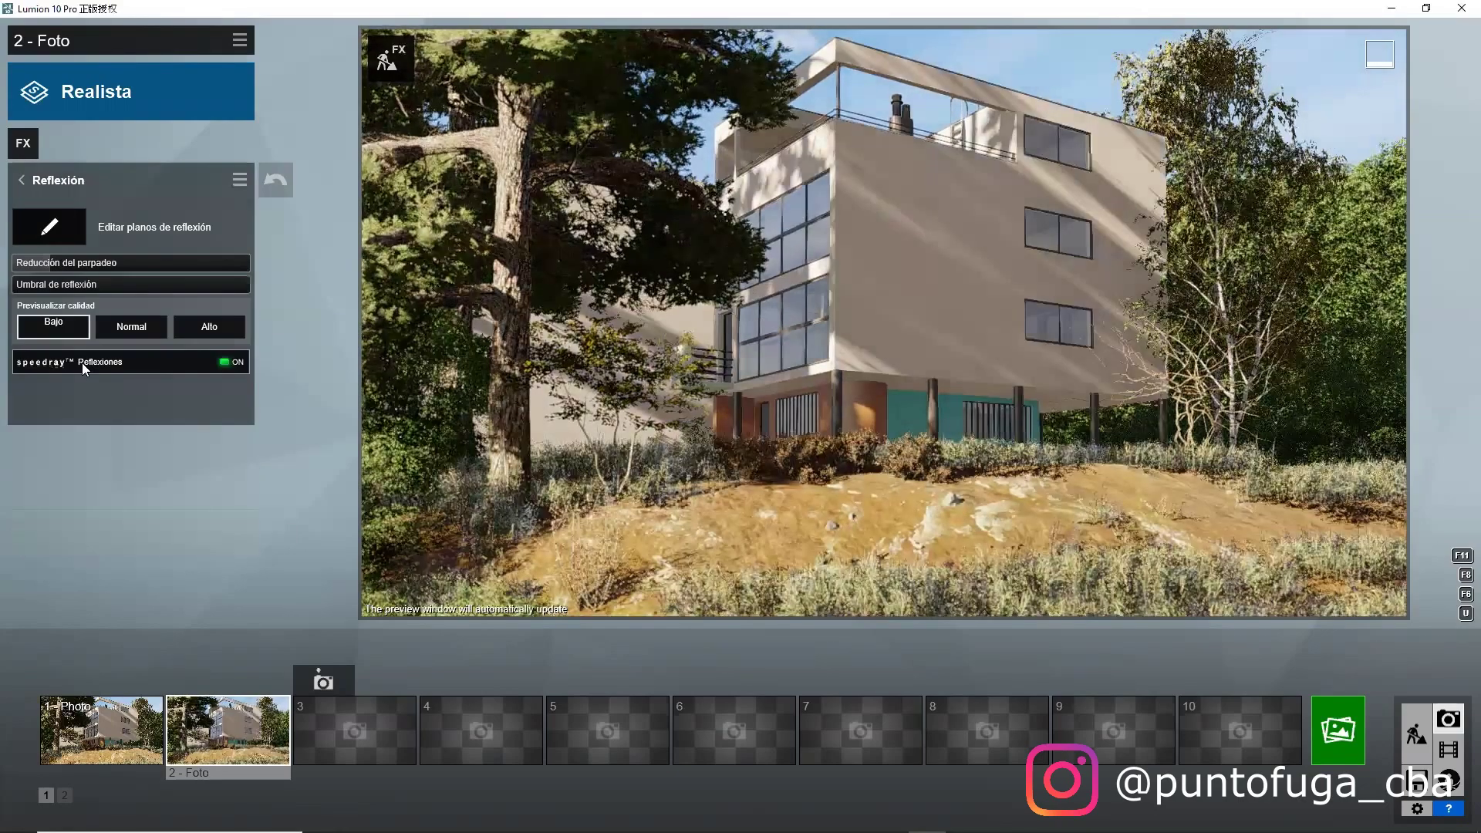
{"action": "left_click", "coordinate": [207, 328]}
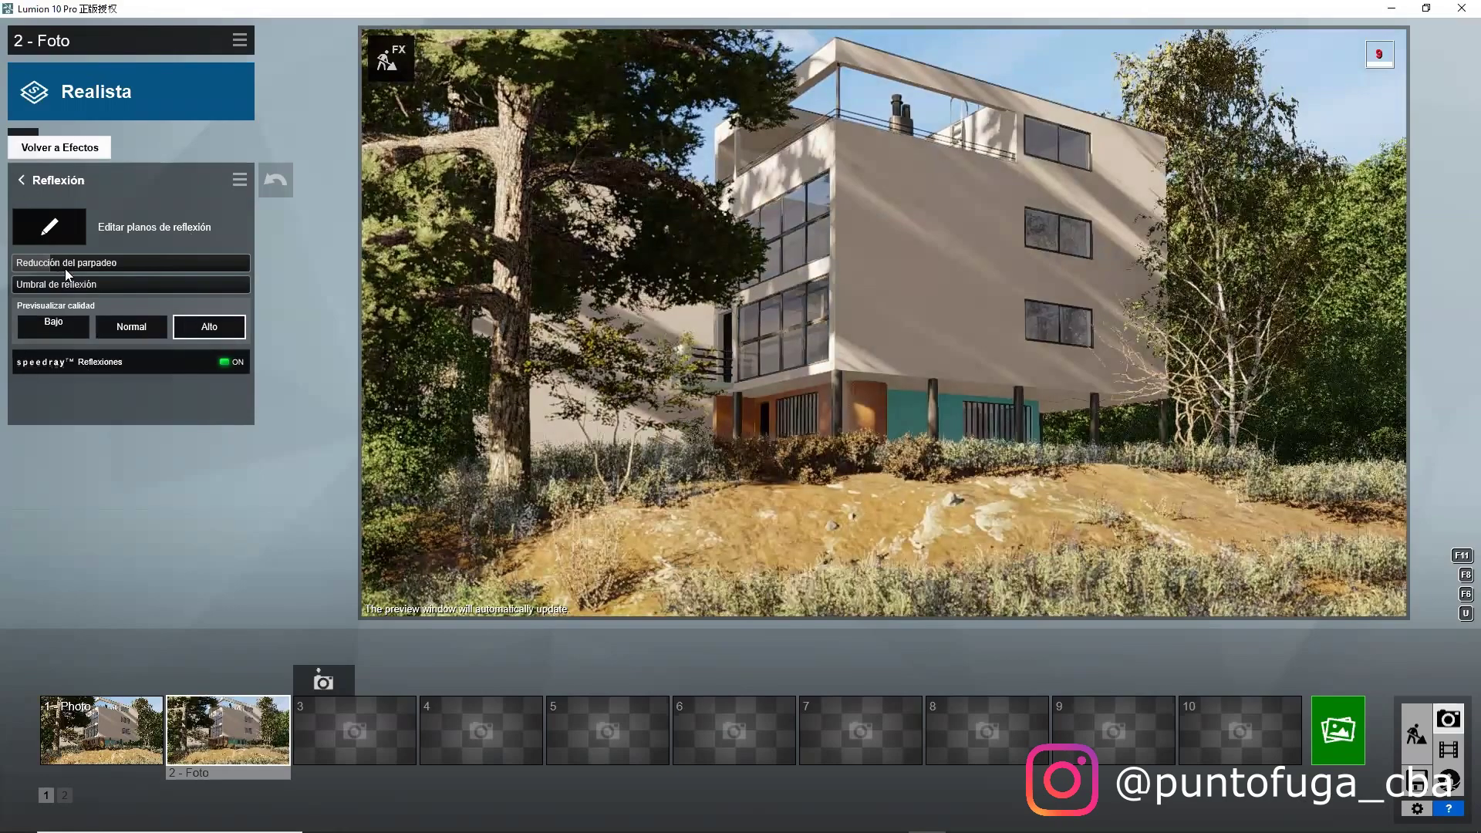
{"action": "mouse_move", "coordinate": [72, 269]}
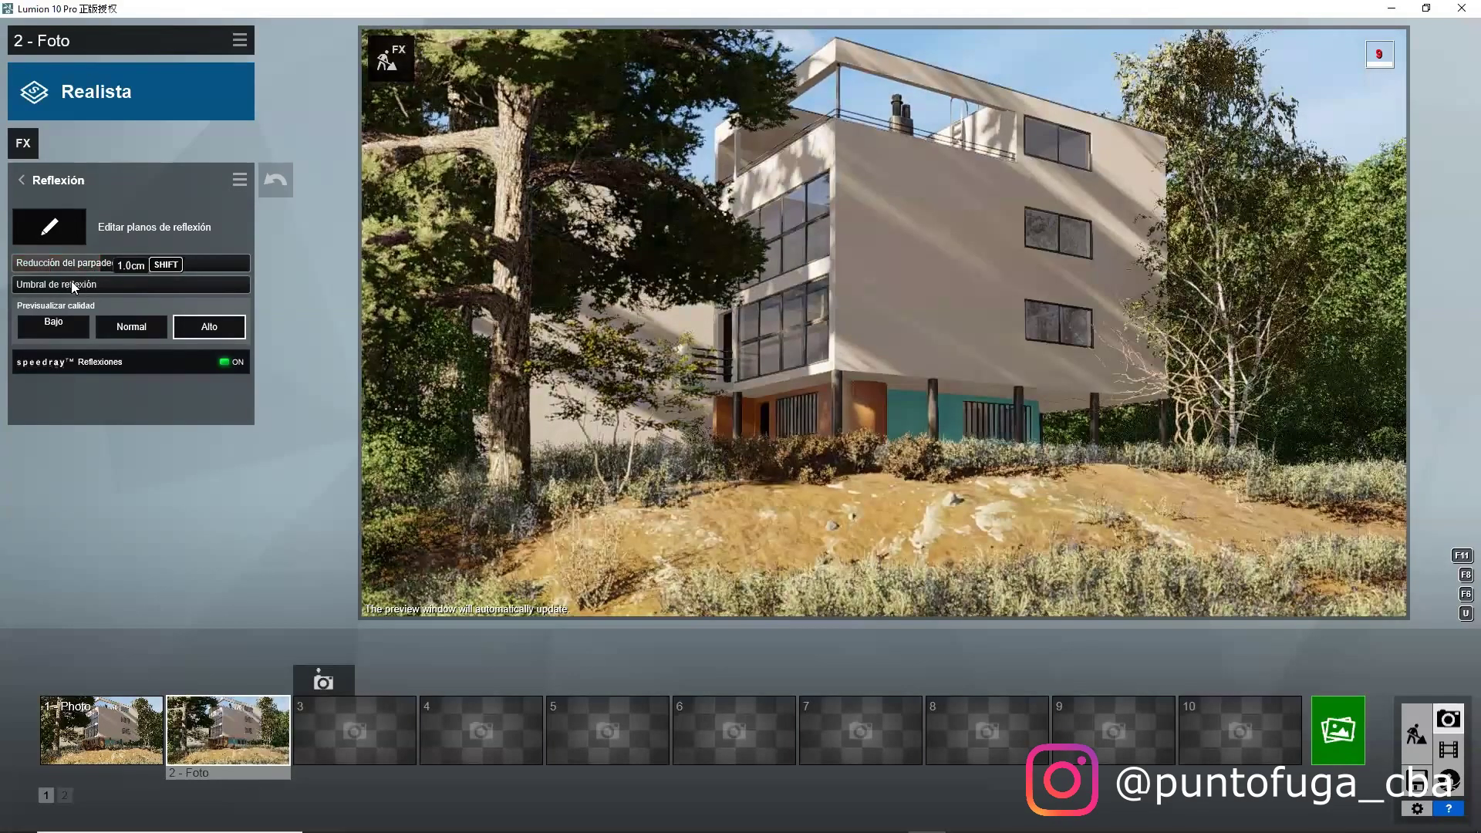
{"action": "left_click_drag", "start_coordinate": [71, 281], "coordinate": [102, 284]}
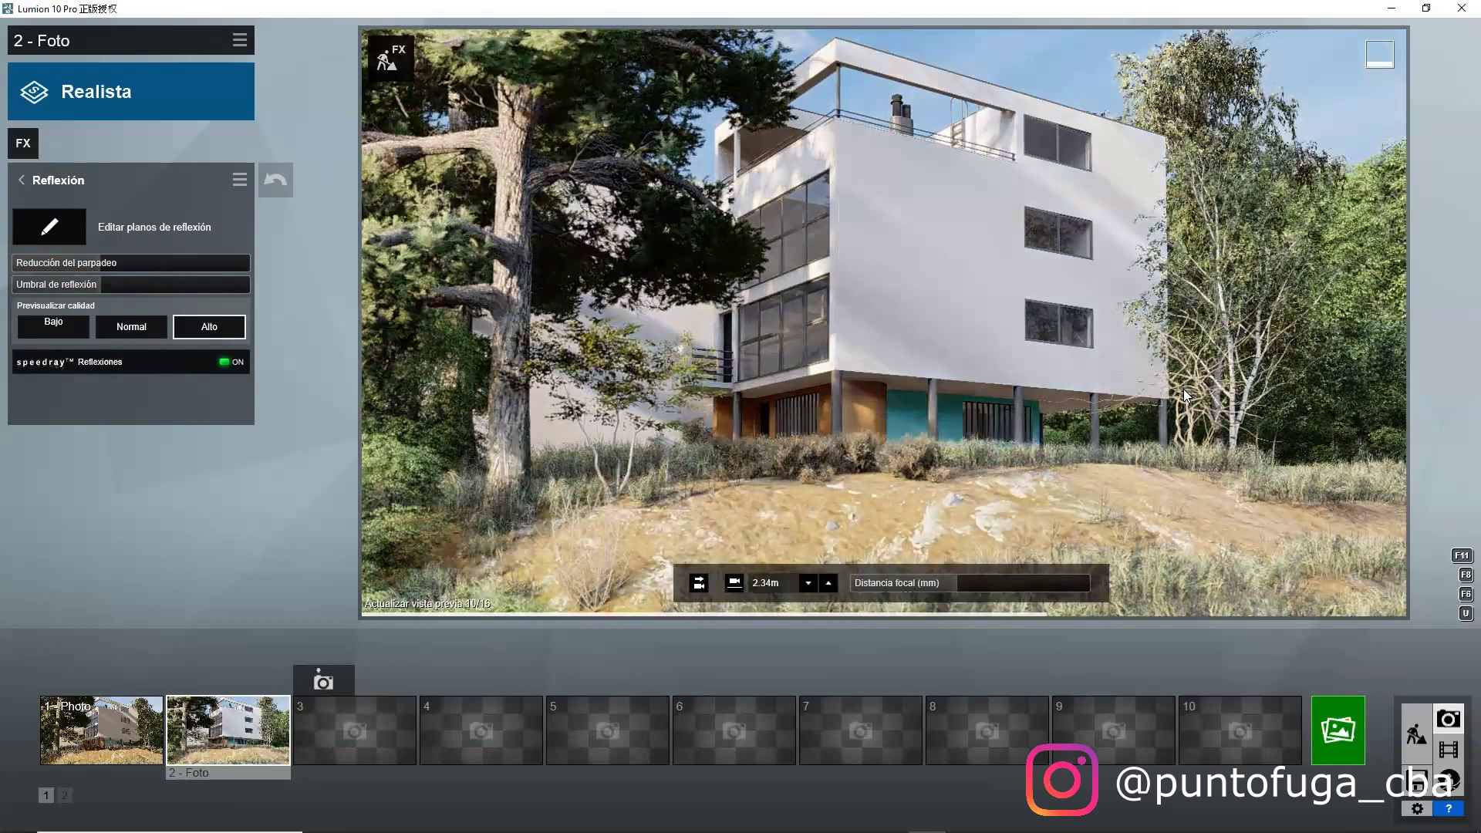
Step: Render the current photo at Póster size 7680x4320 as a JPG named "Mansion Citröhan - LE CORBUSIER 2" and close the finished render
{"action": "left_click", "coordinate": [1339, 734]}
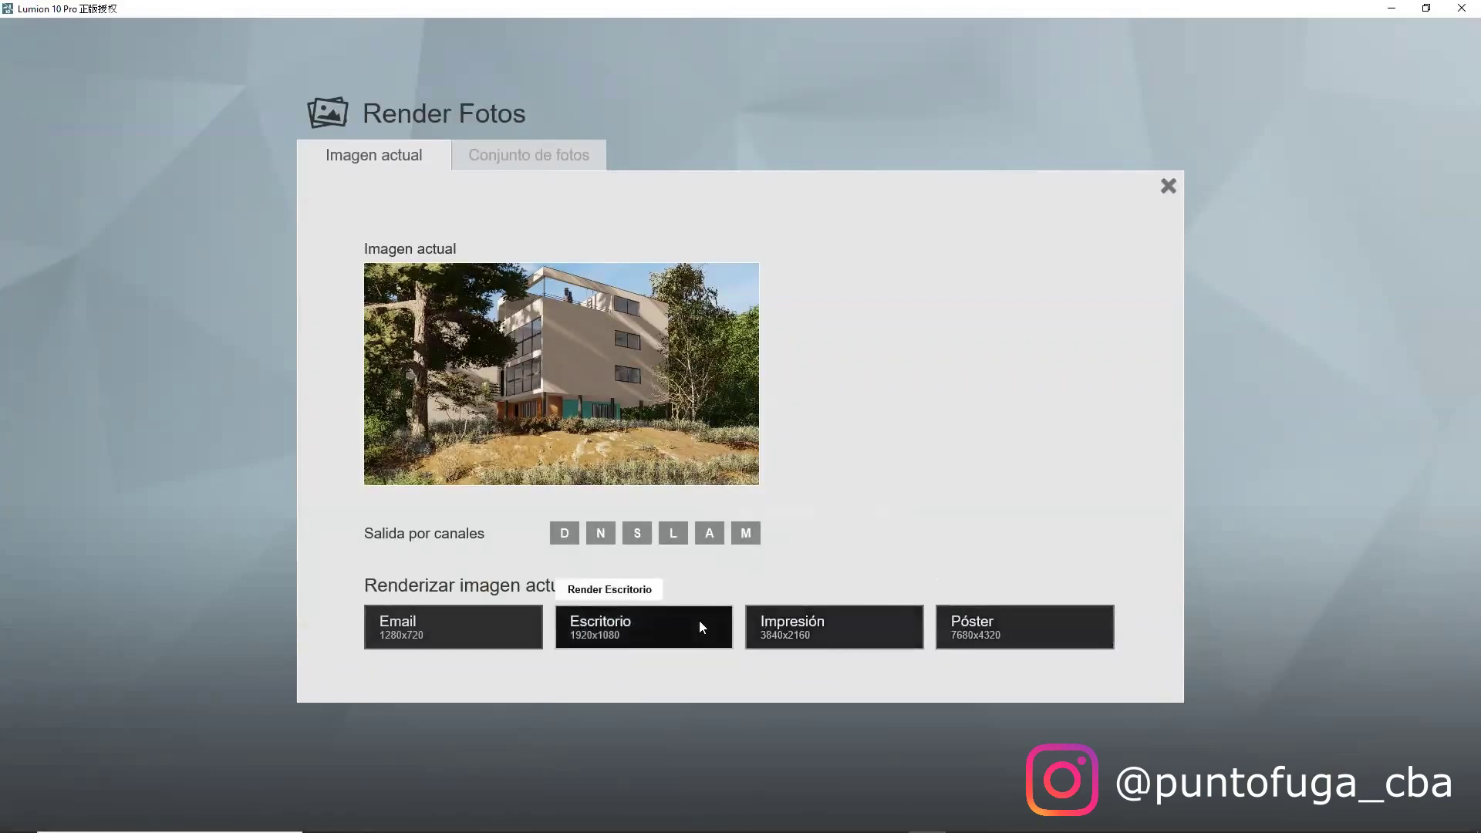
{"action": "left_click", "coordinate": [975, 630]}
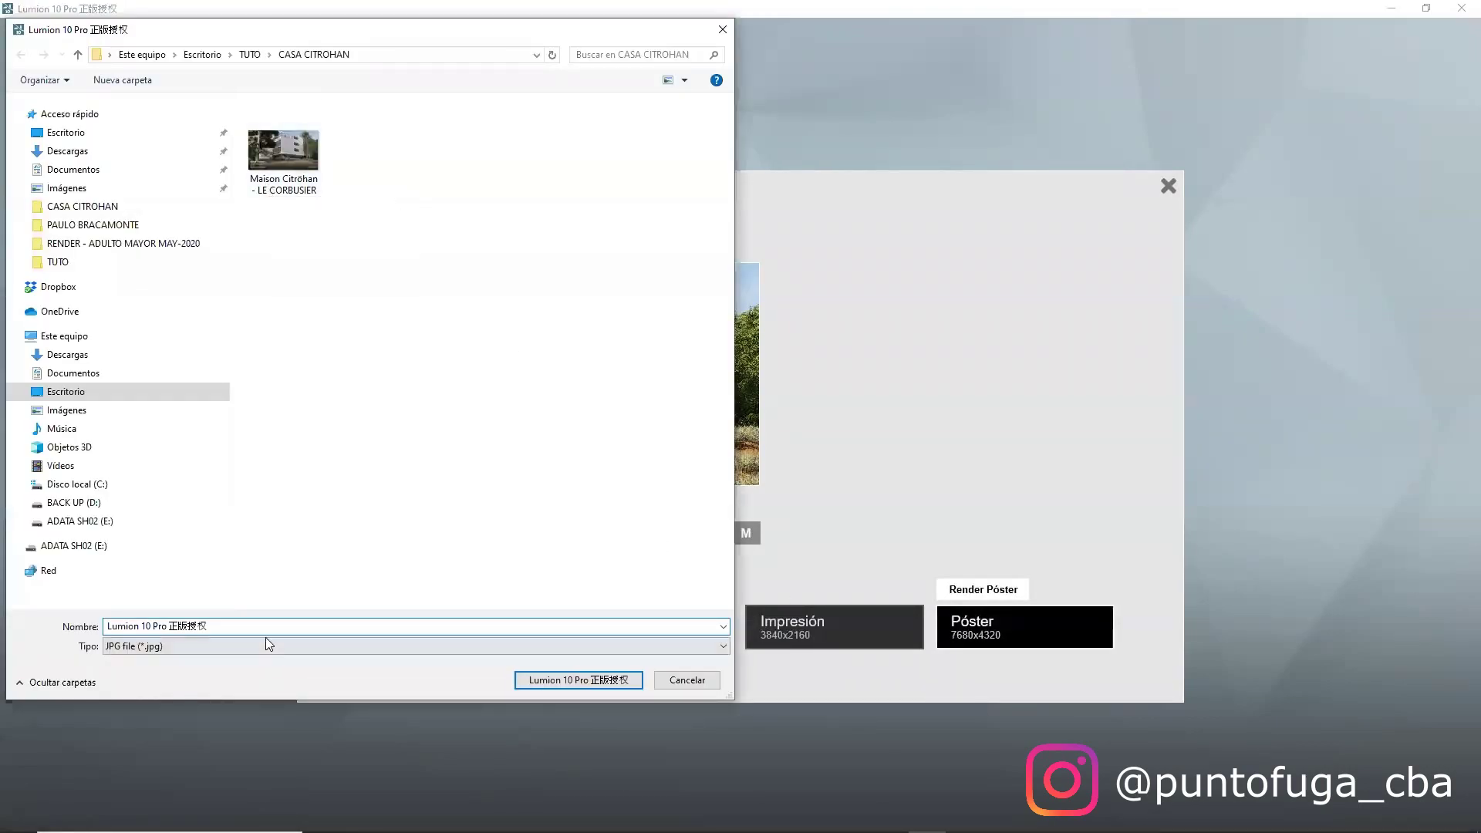
{"action": "left_click_drag", "start_coordinate": [262, 626], "coordinate": [74, 625]}
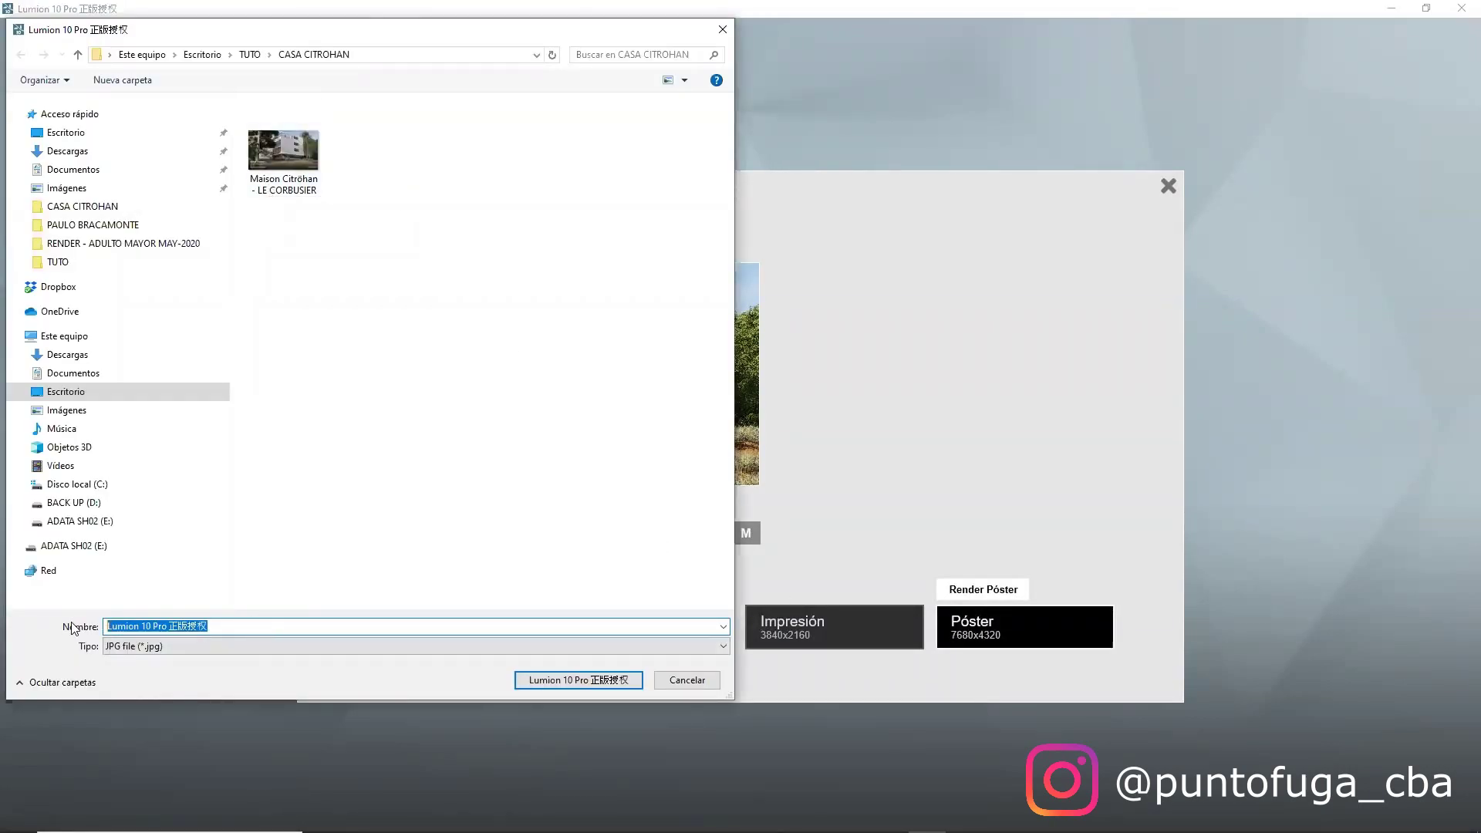
{"action": "type", "text": "Mansion "}
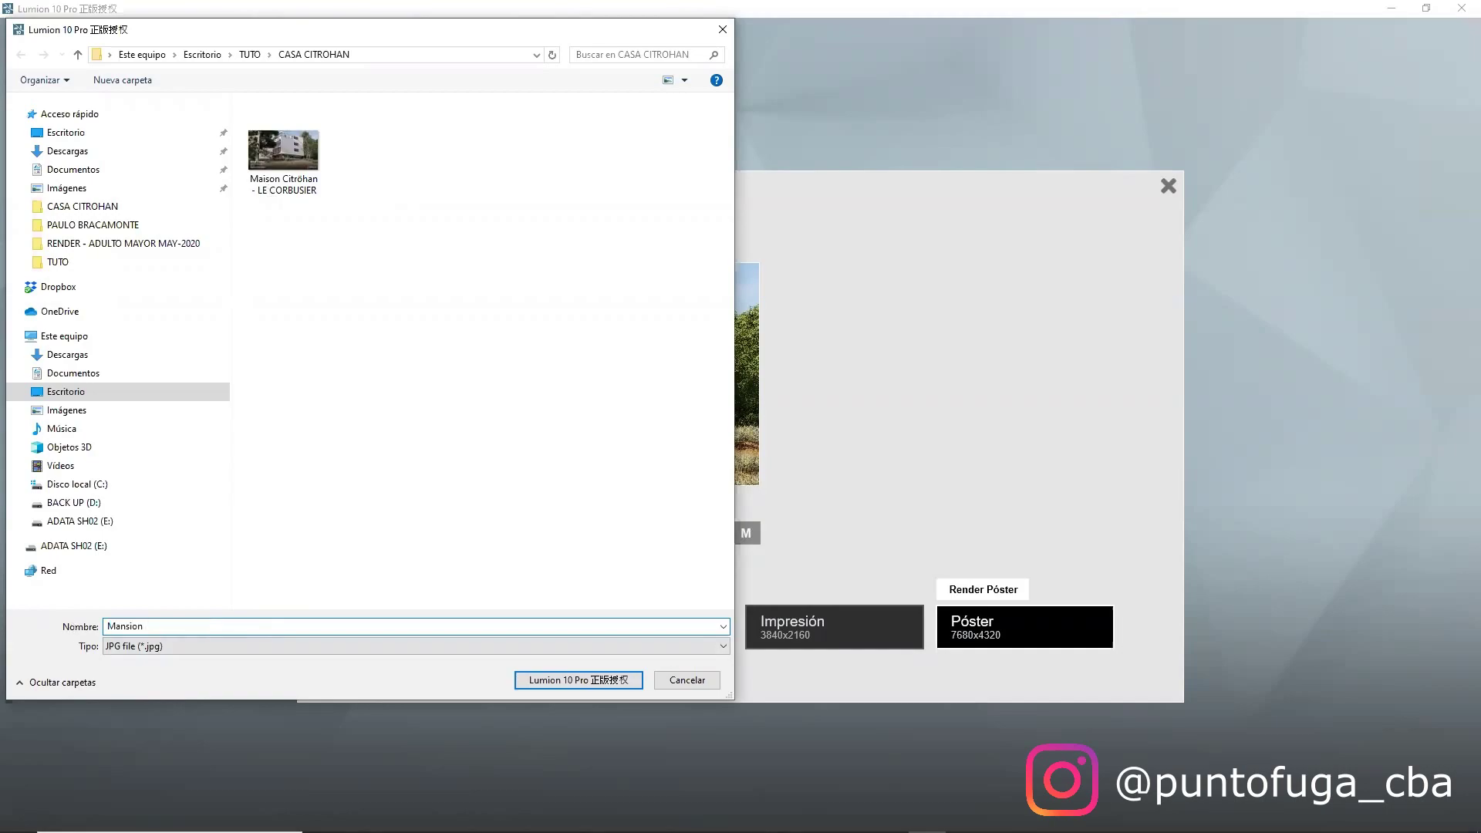
{"action": "type", "text": "Citröhan - LE CORBUSIER 2"}
{"action": "key", "text": "Return"}
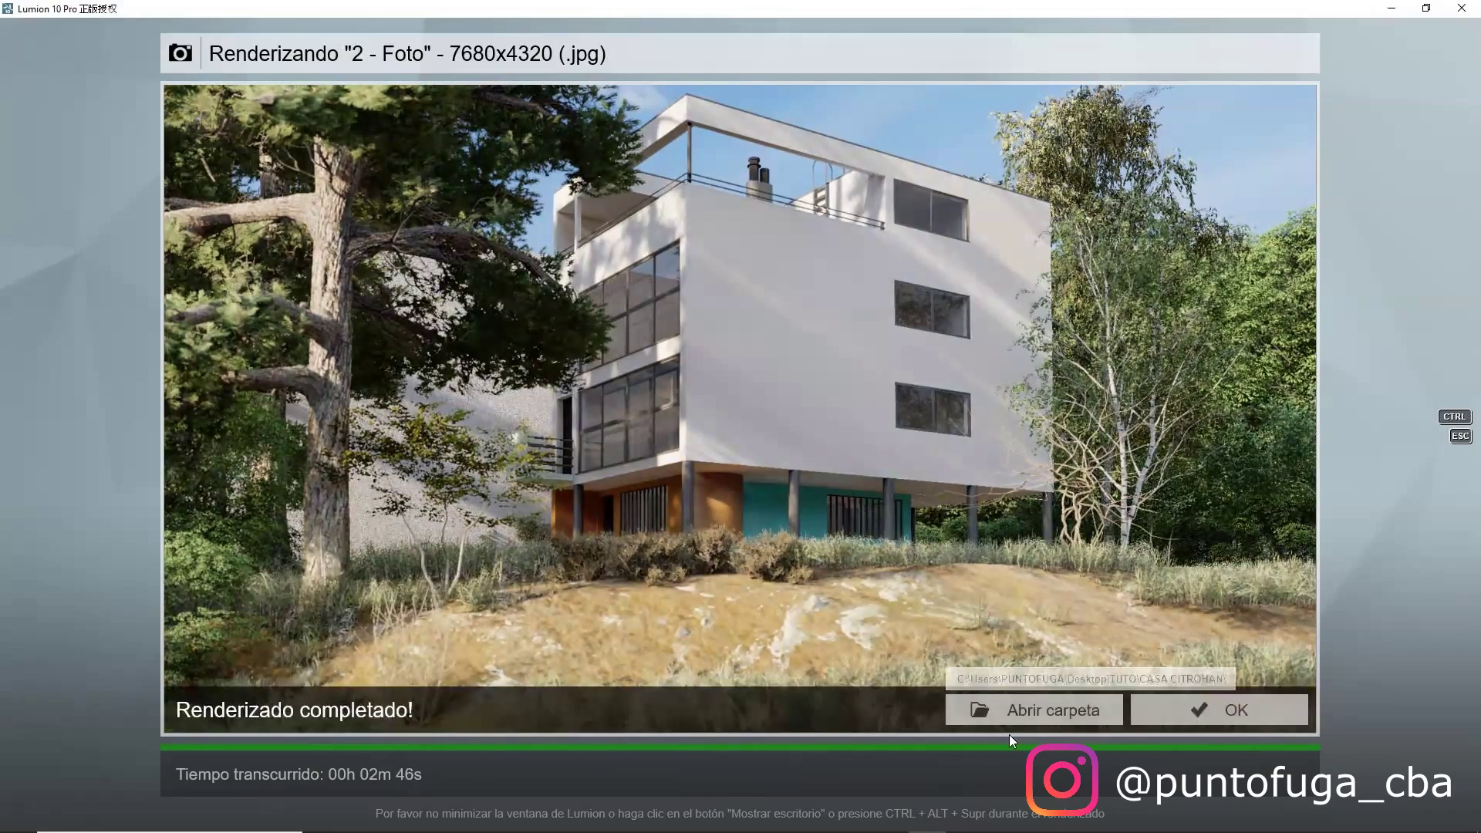
{"action": "left_click", "coordinate": [1215, 713]}
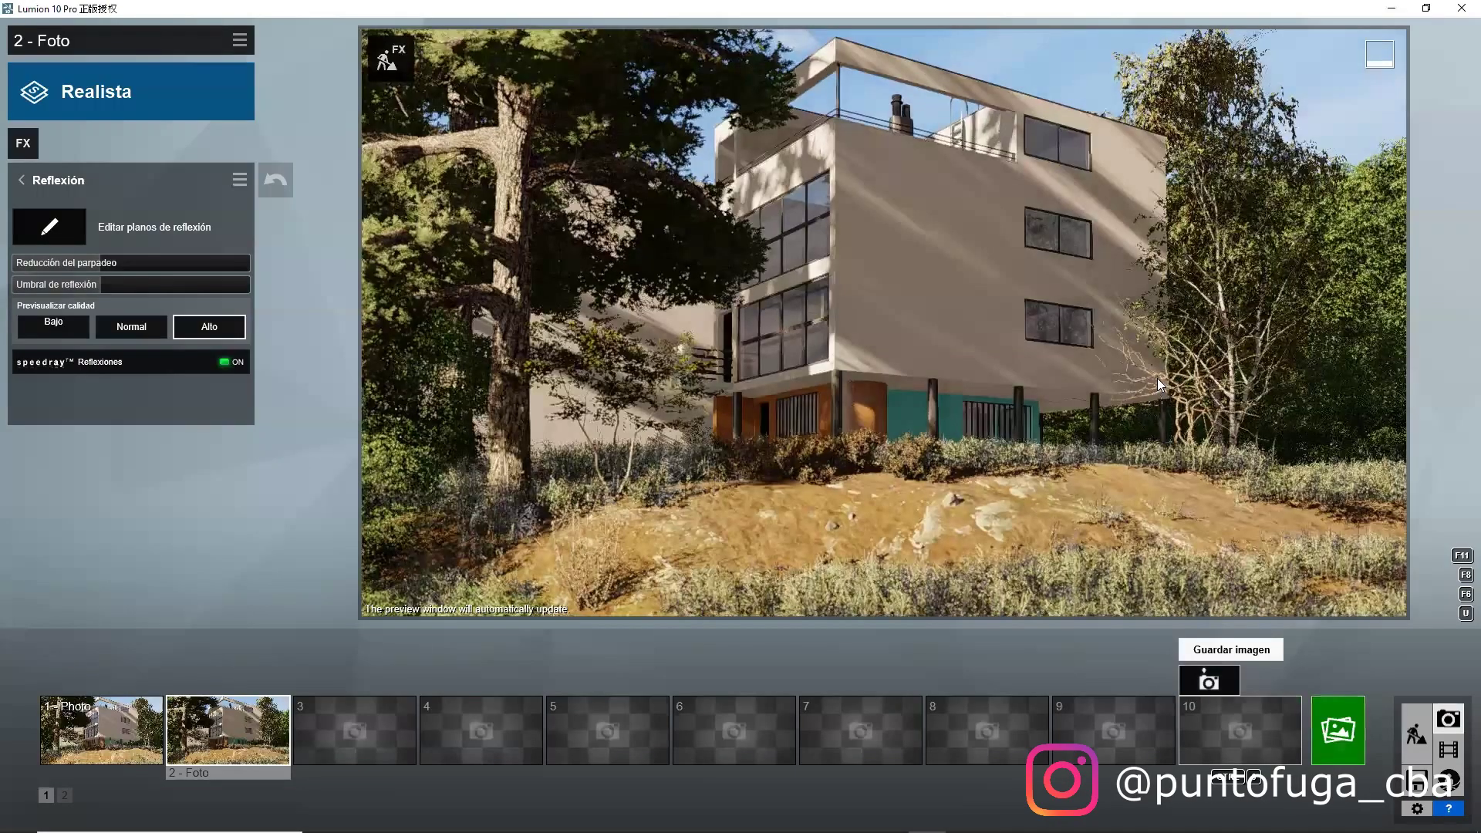